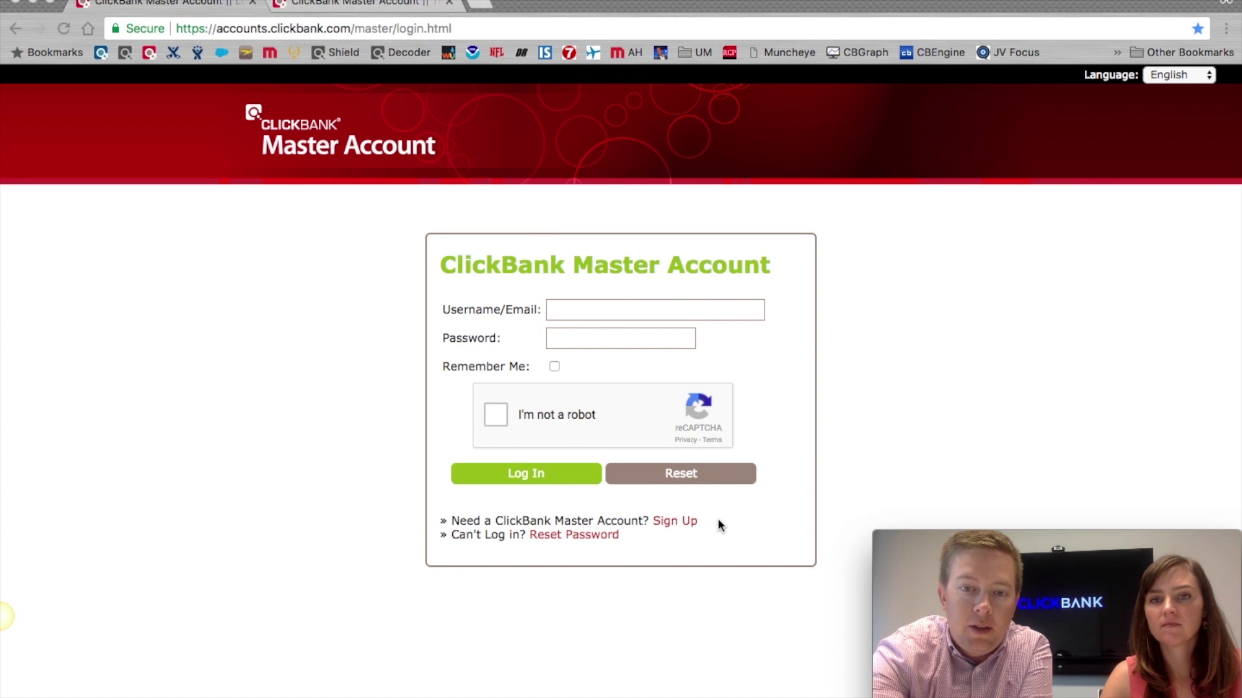
Step: Review the Master Account signup form's Nickname and Password fields, then switch to Ticket Management
{"action": "left_click", "coordinate": [666, 523]}
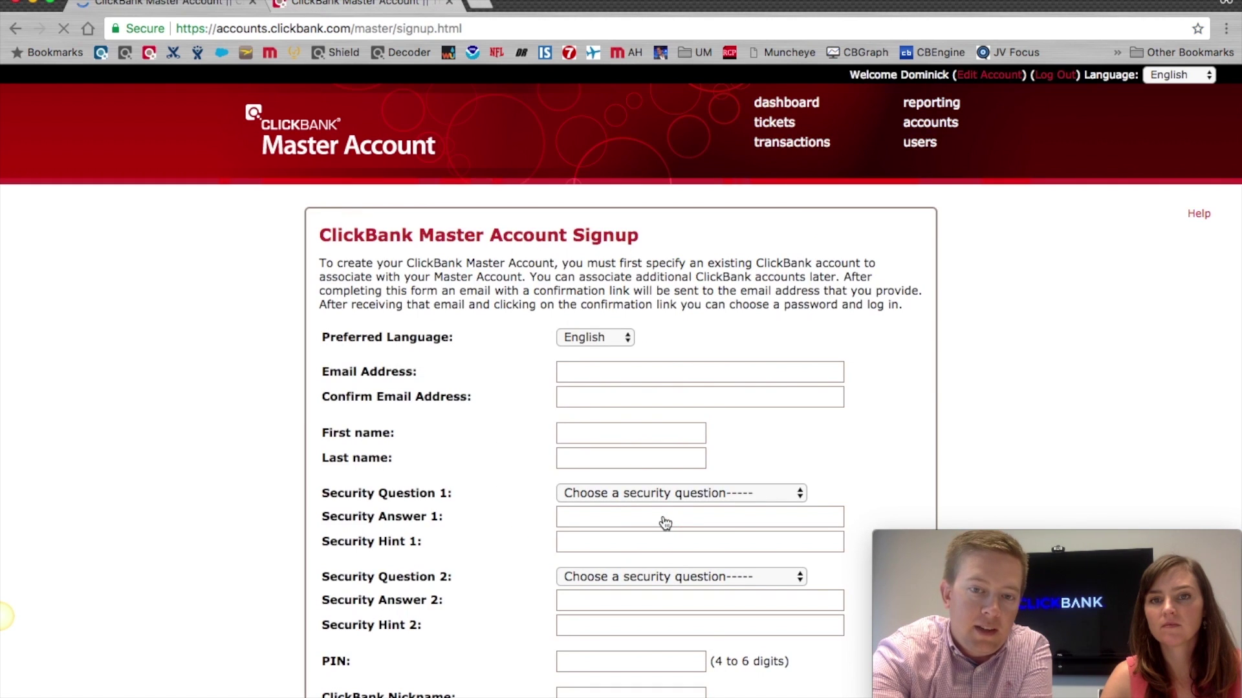
{"action": "scroll", "coordinate": [510, 331], "scroll_direction": "down", "scroll_amount": 2}
{"action": "scroll", "coordinate": [509, 333], "scroll_direction": "down", "scroll_amount": 1}
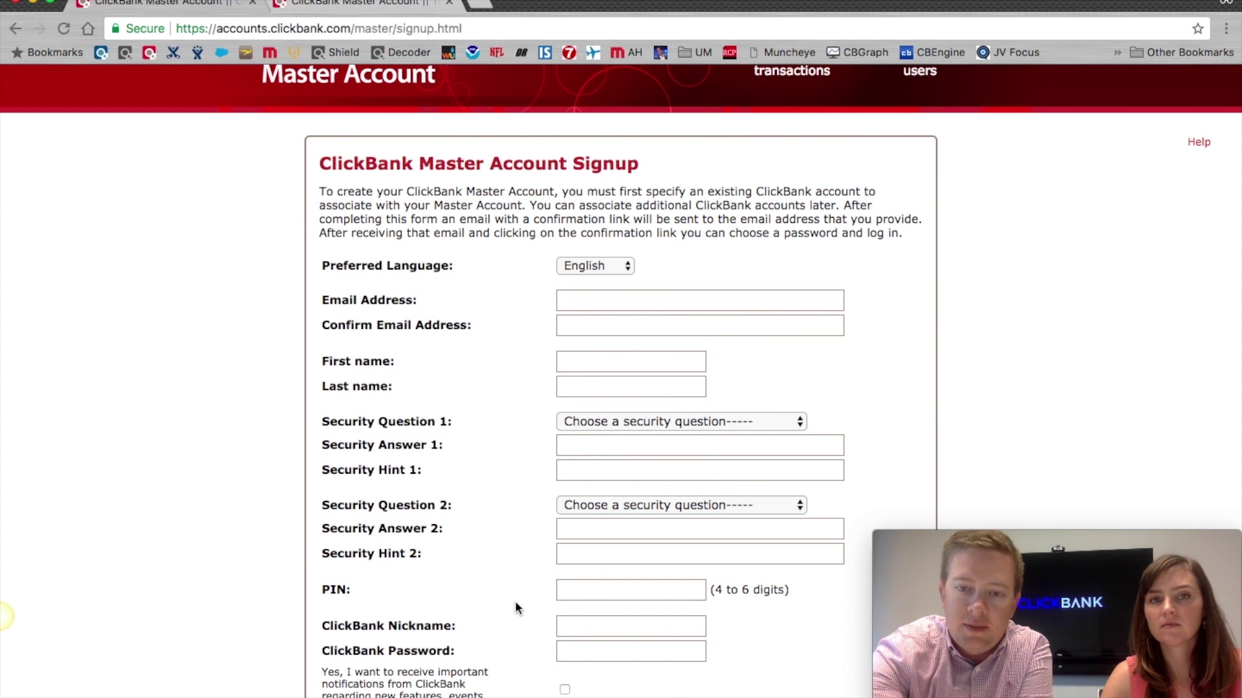
{"action": "scroll", "coordinate": [485, 588], "scroll_direction": "down", "scroll_amount": 2}
{"action": "mouse_move", "coordinate": [325, 571]}
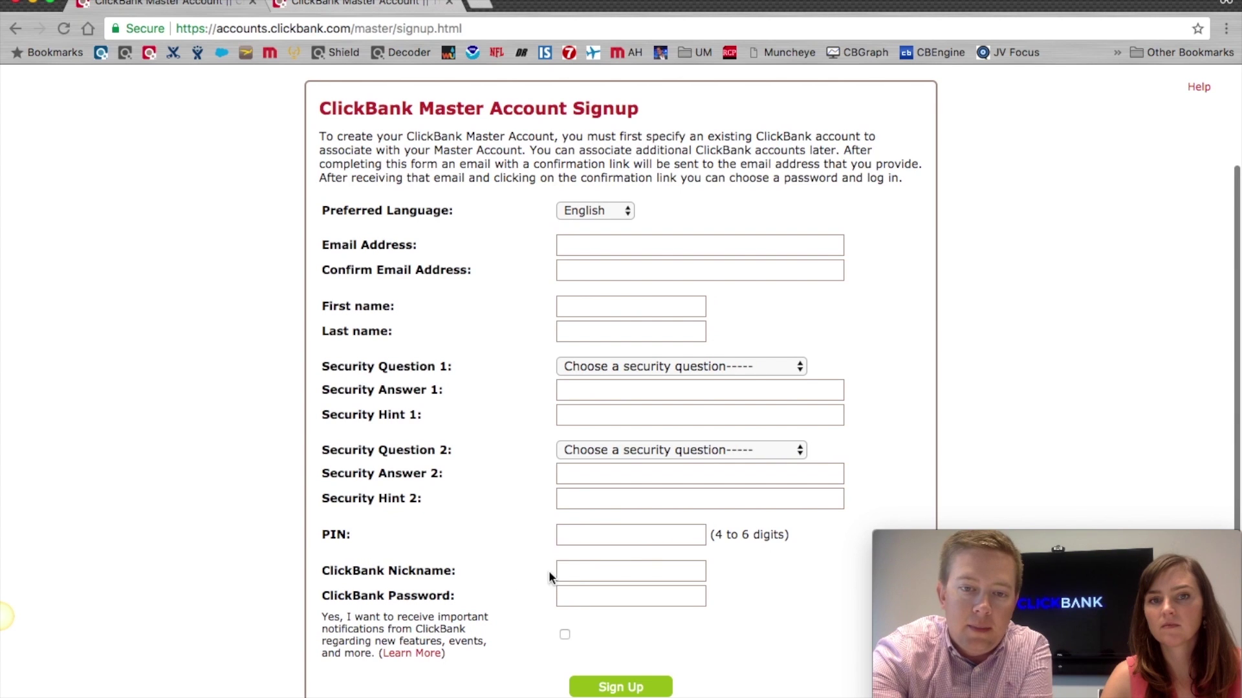
{"action": "left_click", "coordinate": [586, 569]}
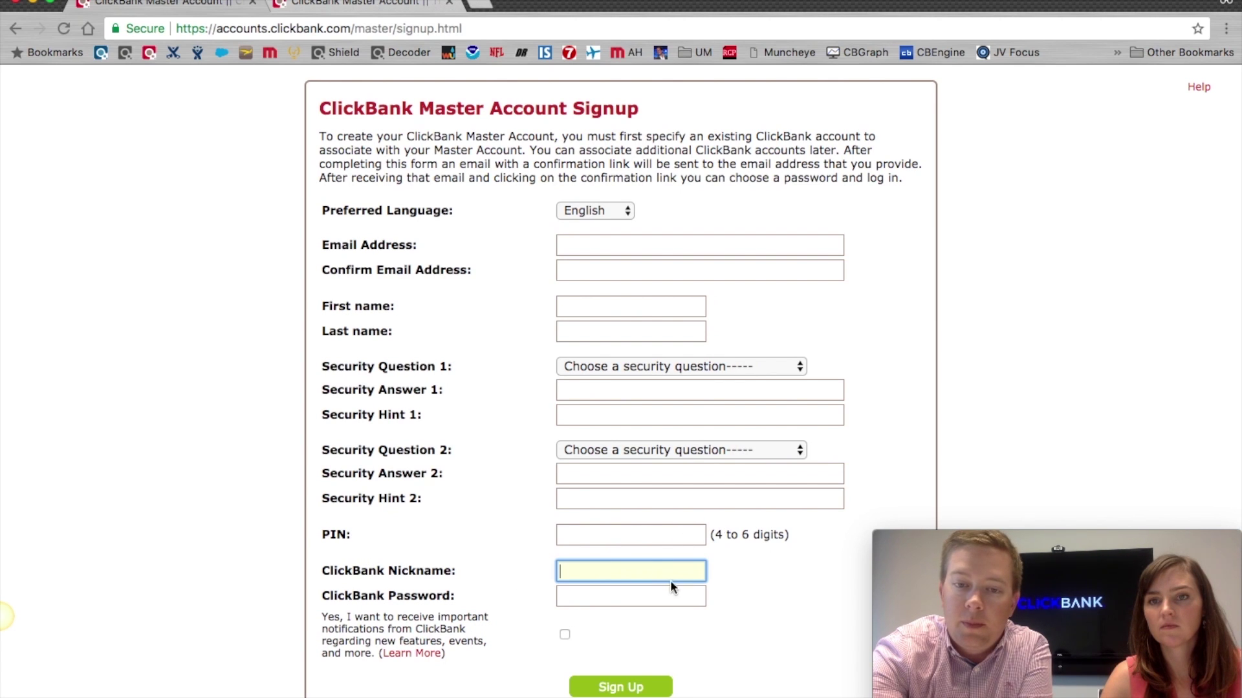
{"action": "left_click", "coordinate": [579, 597]}
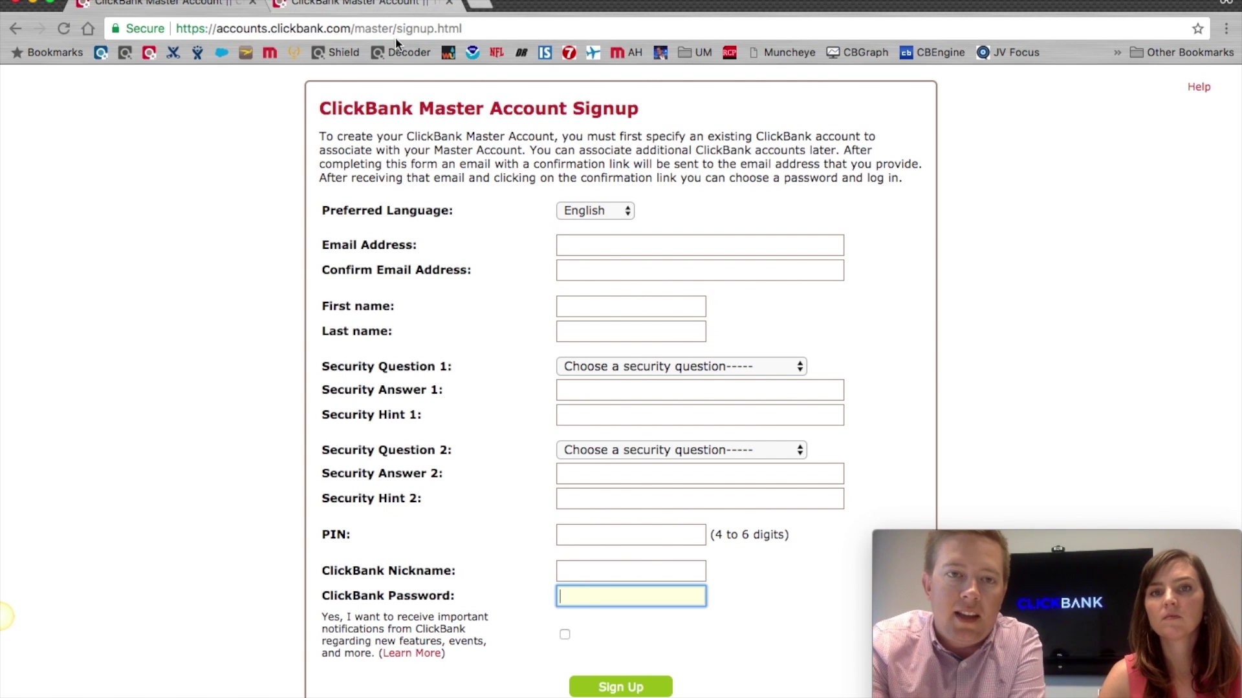
{"action": "left_click", "coordinate": [372, 5]}
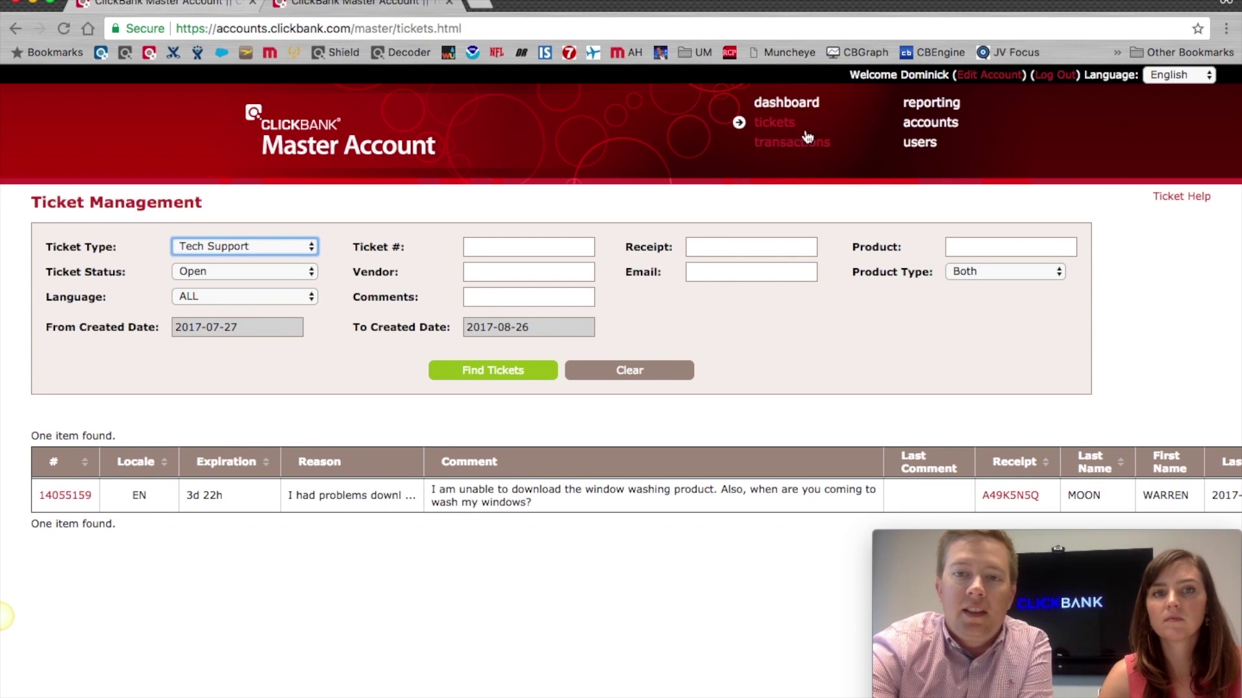
Step: Go from the Dashboard to Manage ClickBank Accounts, listing dkcbtest1 and dkcbtest2
{"action": "left_click", "coordinate": [785, 102]}
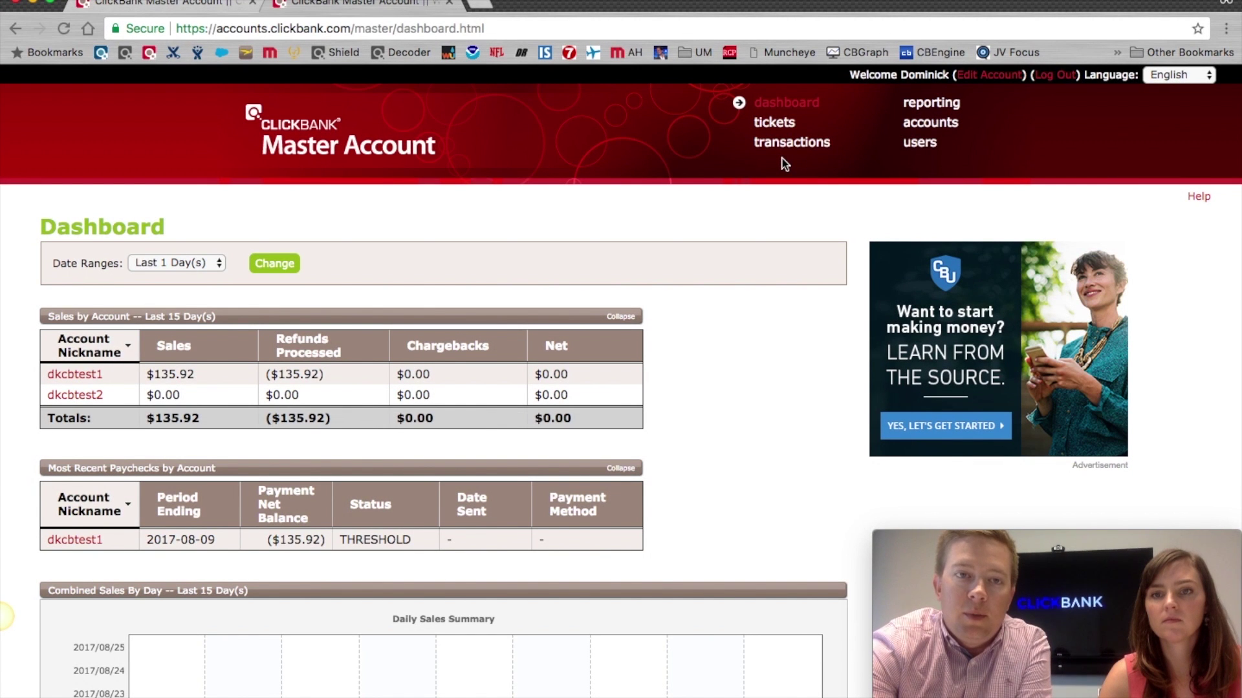
{"action": "left_click", "coordinate": [925, 130]}
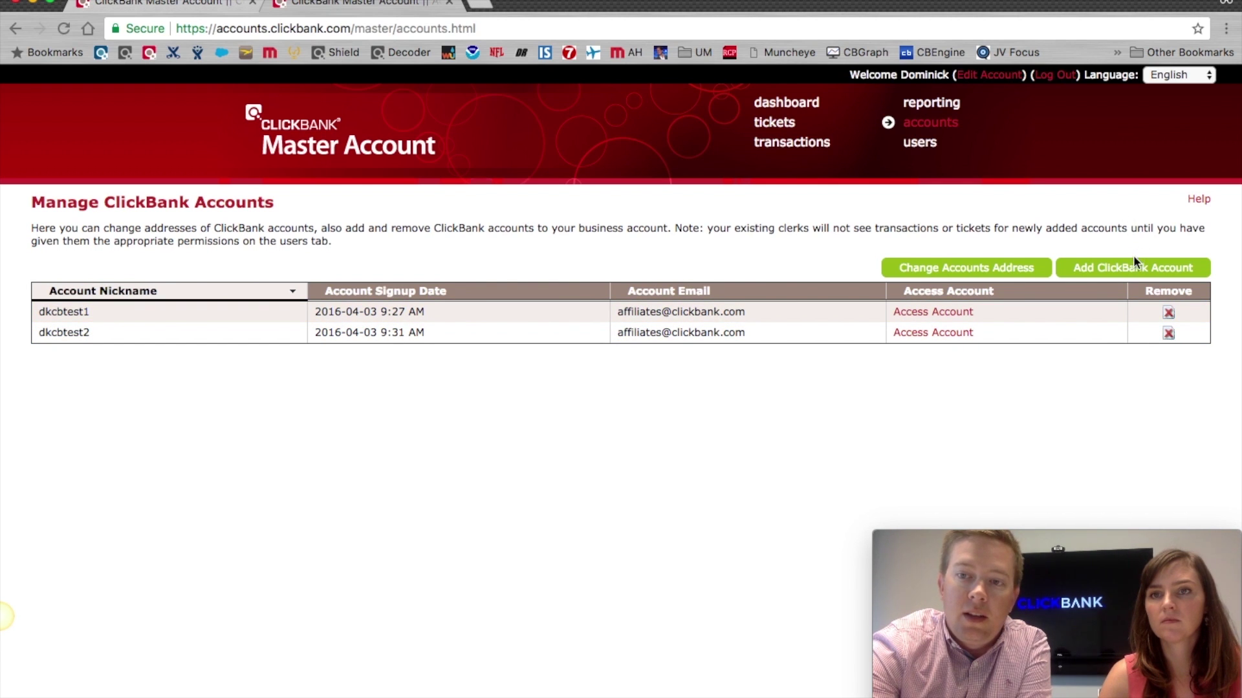
Step: Open the Add ClickBank Account form and check its Account Nickname and Password fields
{"action": "left_click", "coordinate": [1123, 269]}
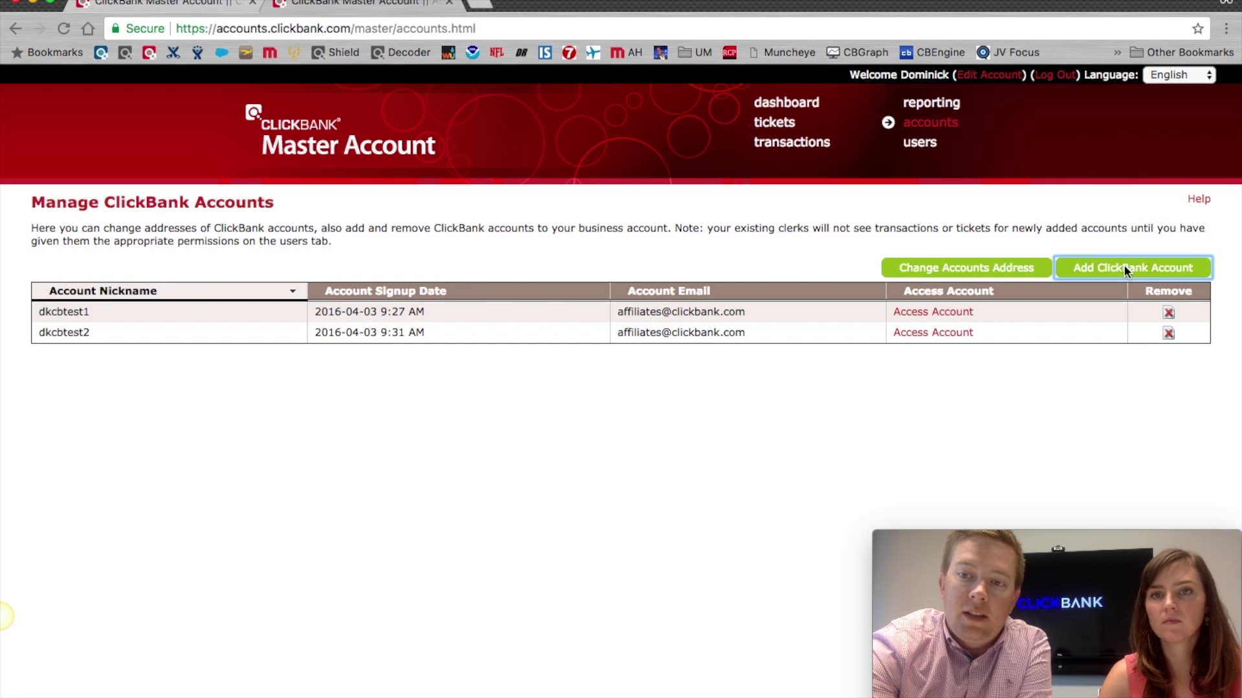
{"action": "left_click", "coordinate": [178, 289]}
{"action": "left_click", "coordinate": [165, 320]}
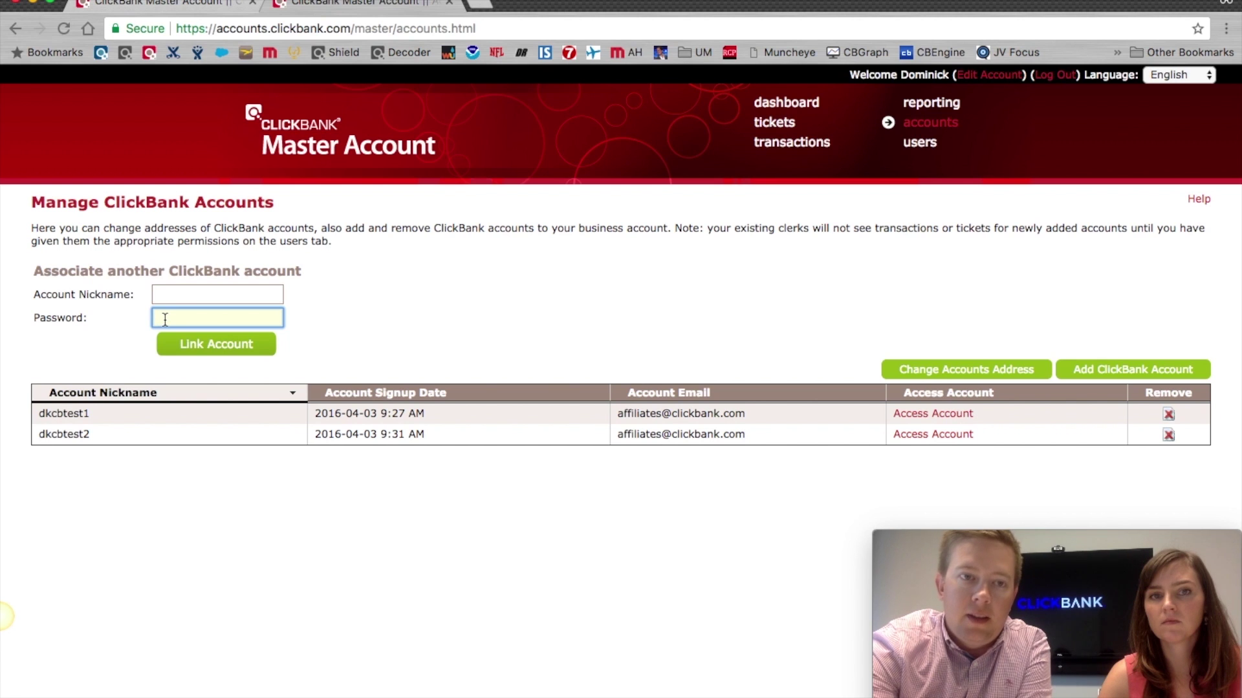
Step: Return to the Dashboard showing dkcbtest1 and dkcbtest2 sales totalling $135.92
{"action": "right_click", "coordinate": [781, 104]}
{"action": "left_click", "coordinate": [779, 105]}
{"action": "left_click", "coordinate": [780, 105]}
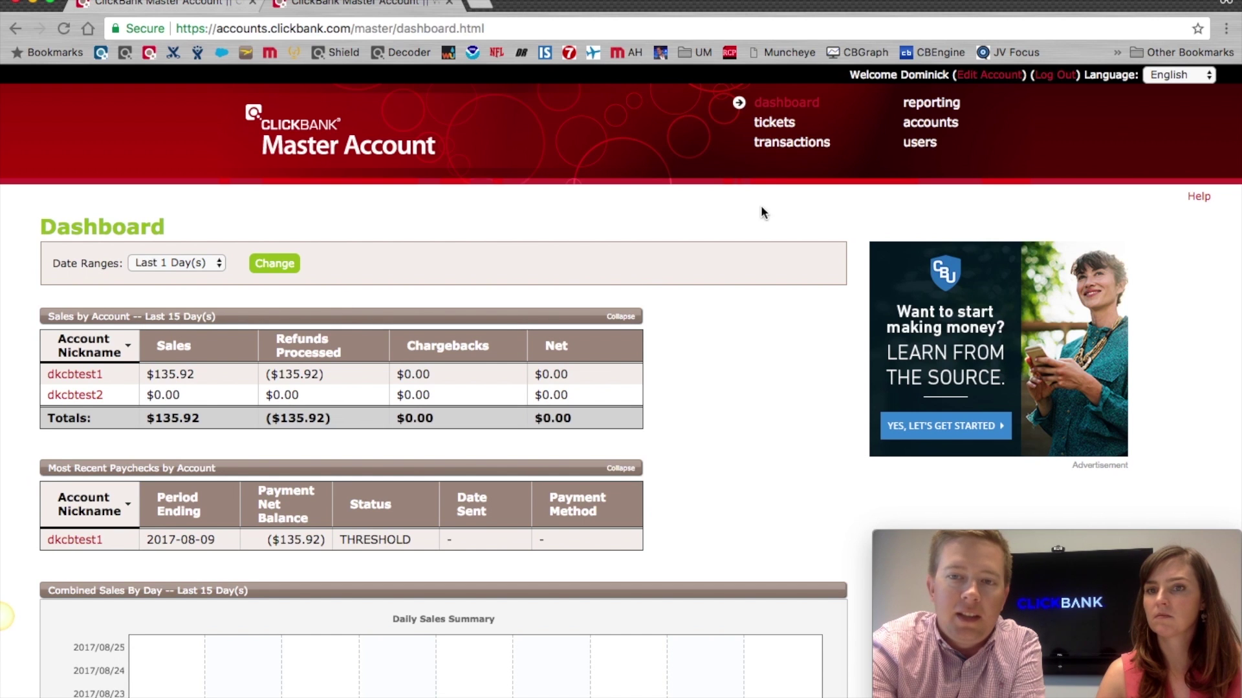
Step: Start a new clerk user in User Management and enter its e-mail address as username
{"action": "left_click", "coordinate": [931, 144]}
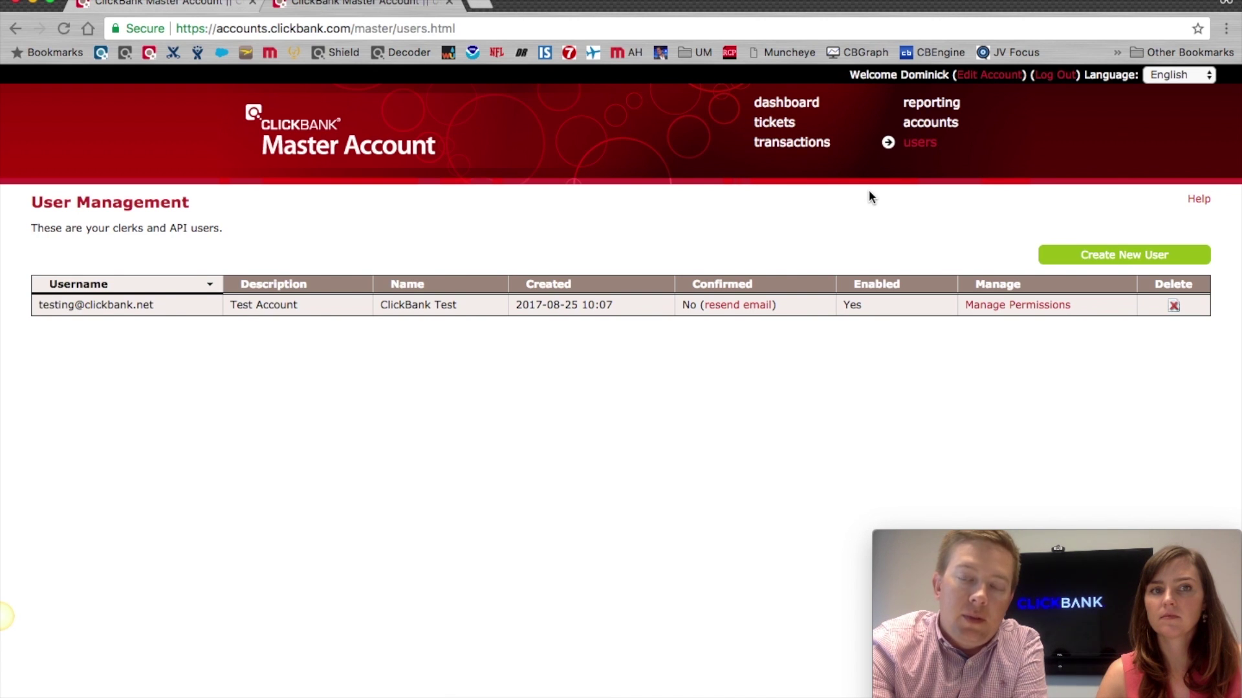
{"action": "left_click", "coordinate": [1079, 254]}
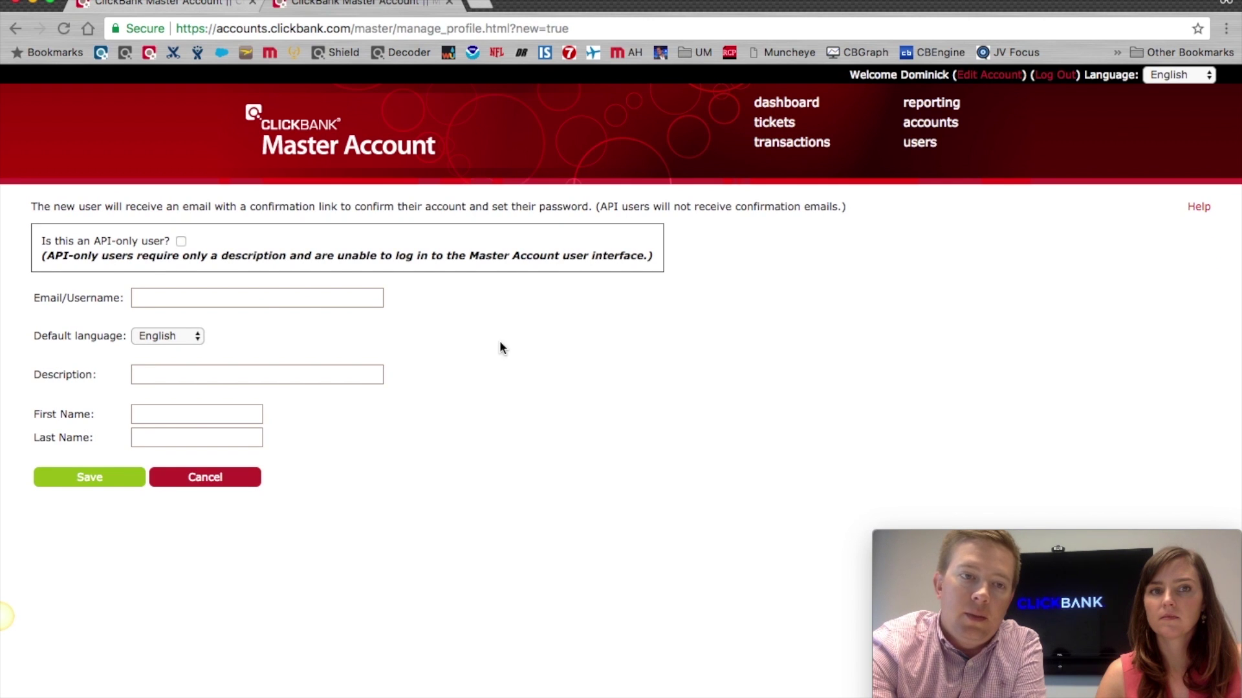
{"action": "left_click", "coordinate": [253, 295]}
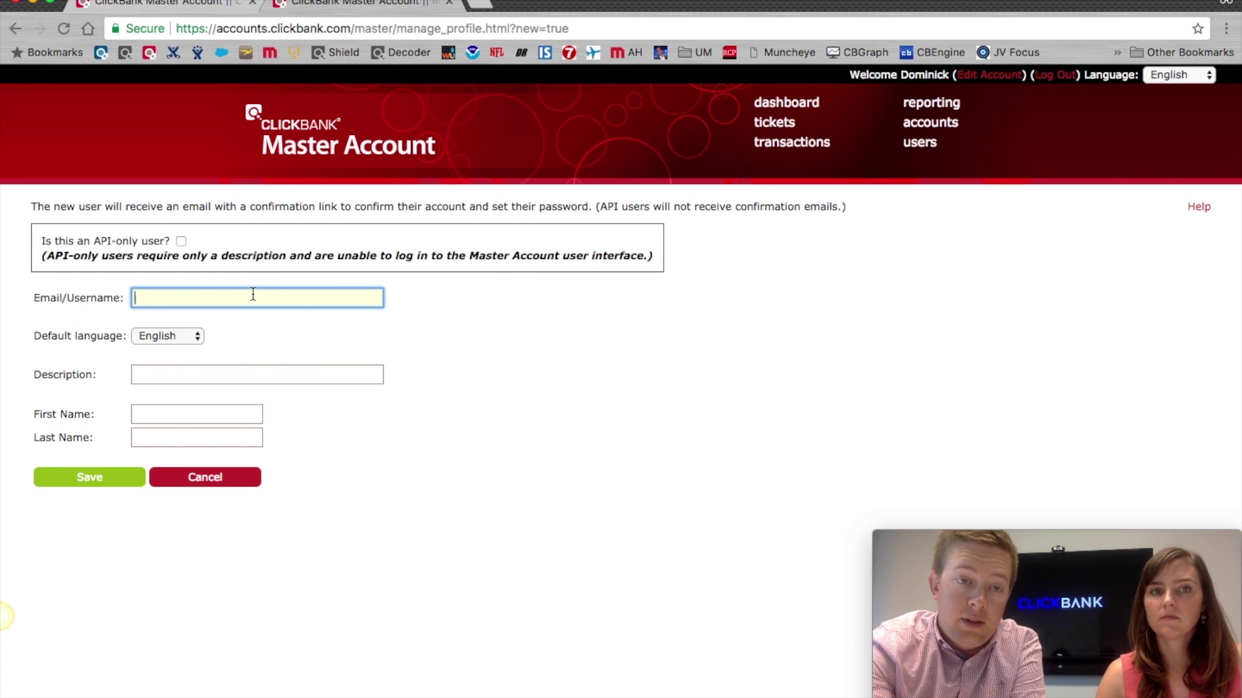
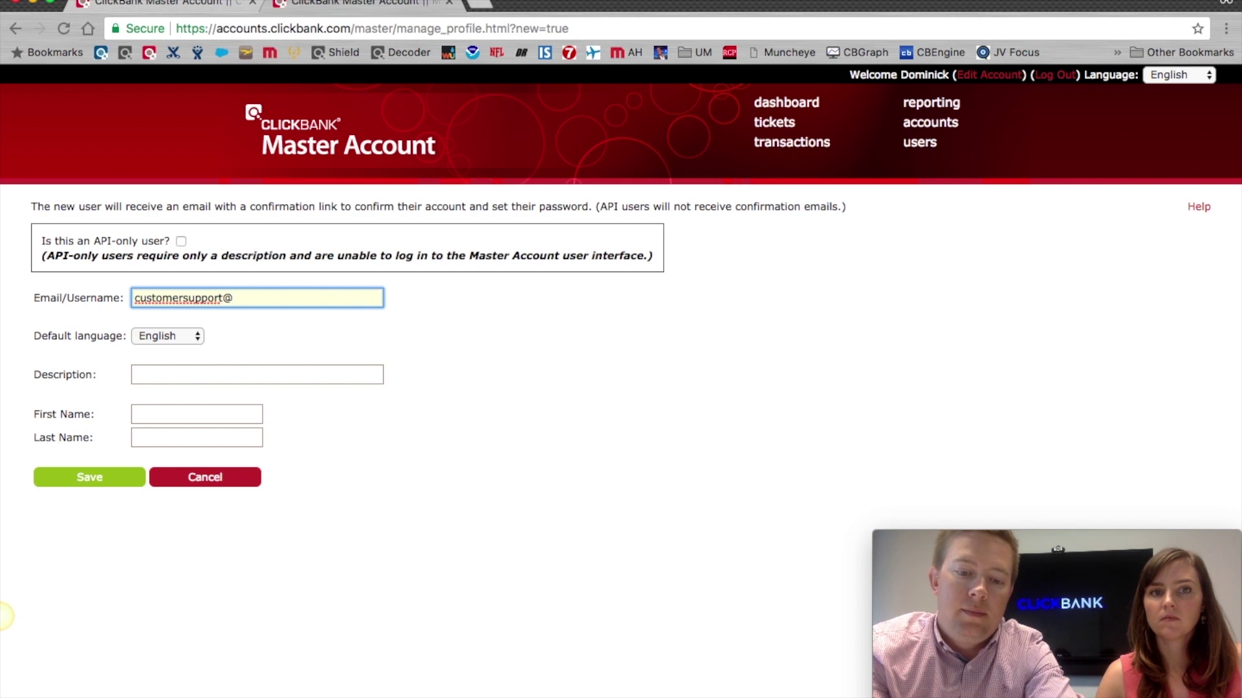
{"action": "key", "text": "Tab"}
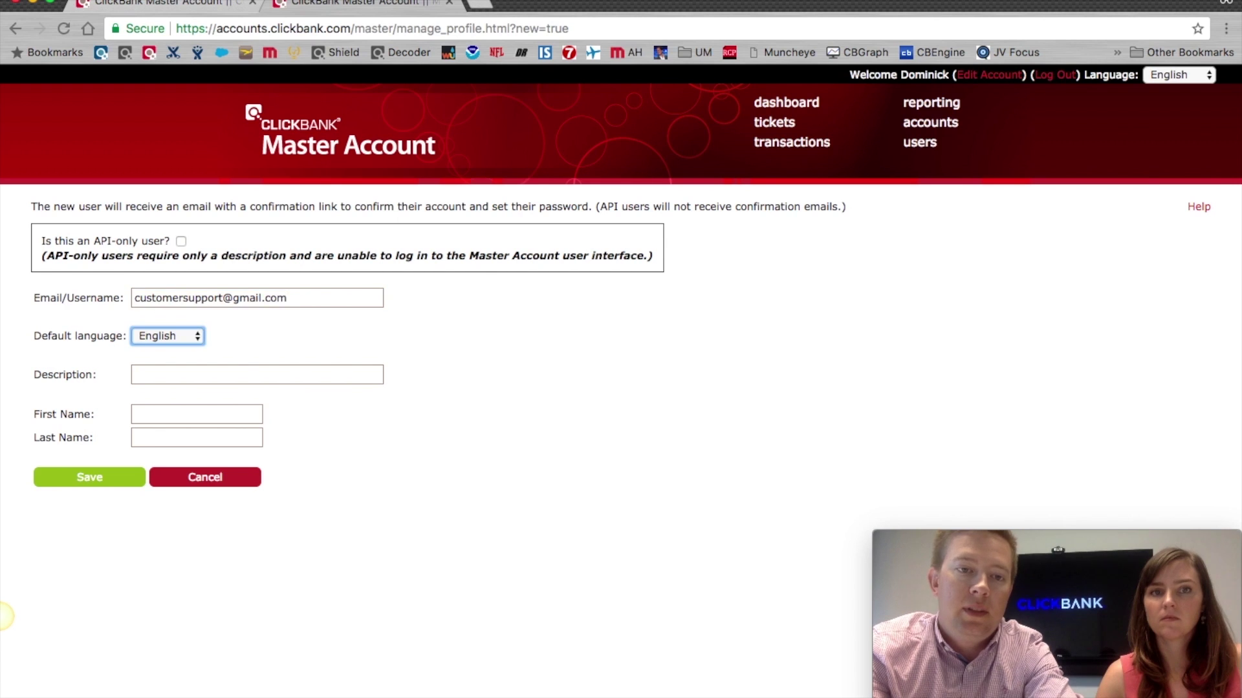
Step: Set the description 'Customer Sppport', enter the user's first and last name, and save
{"action": "left_click", "coordinate": [212, 374]}
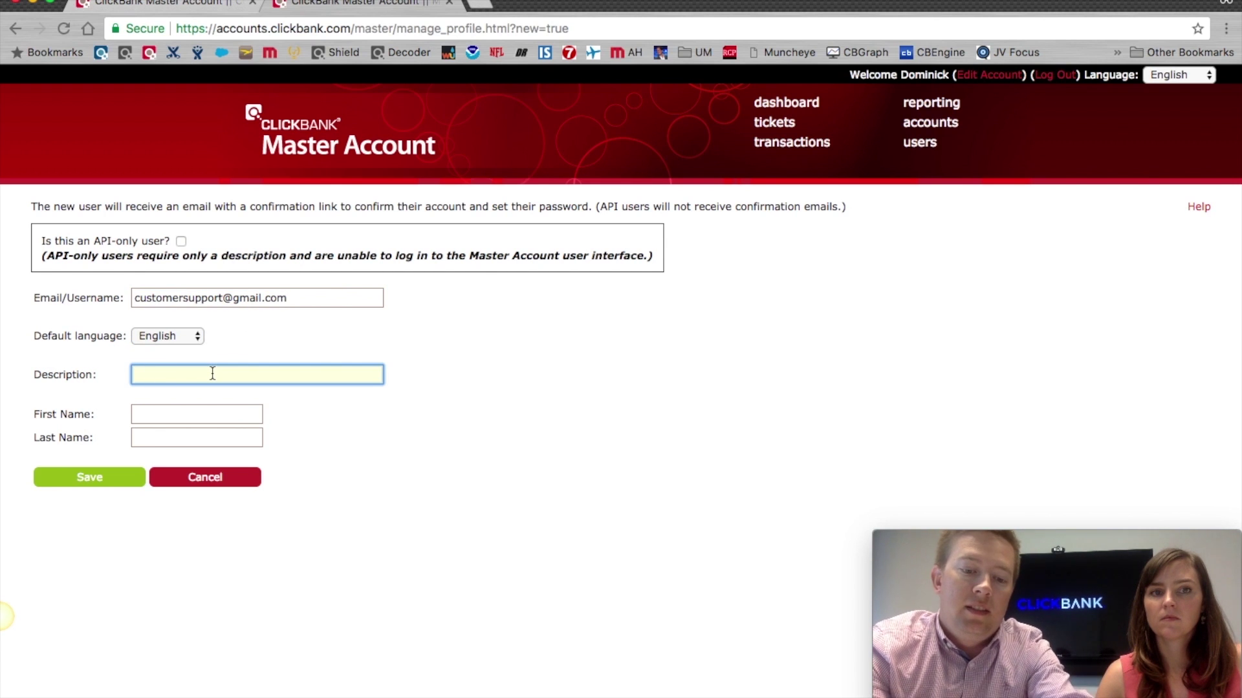
{"action": "type", "text": "Customer"}
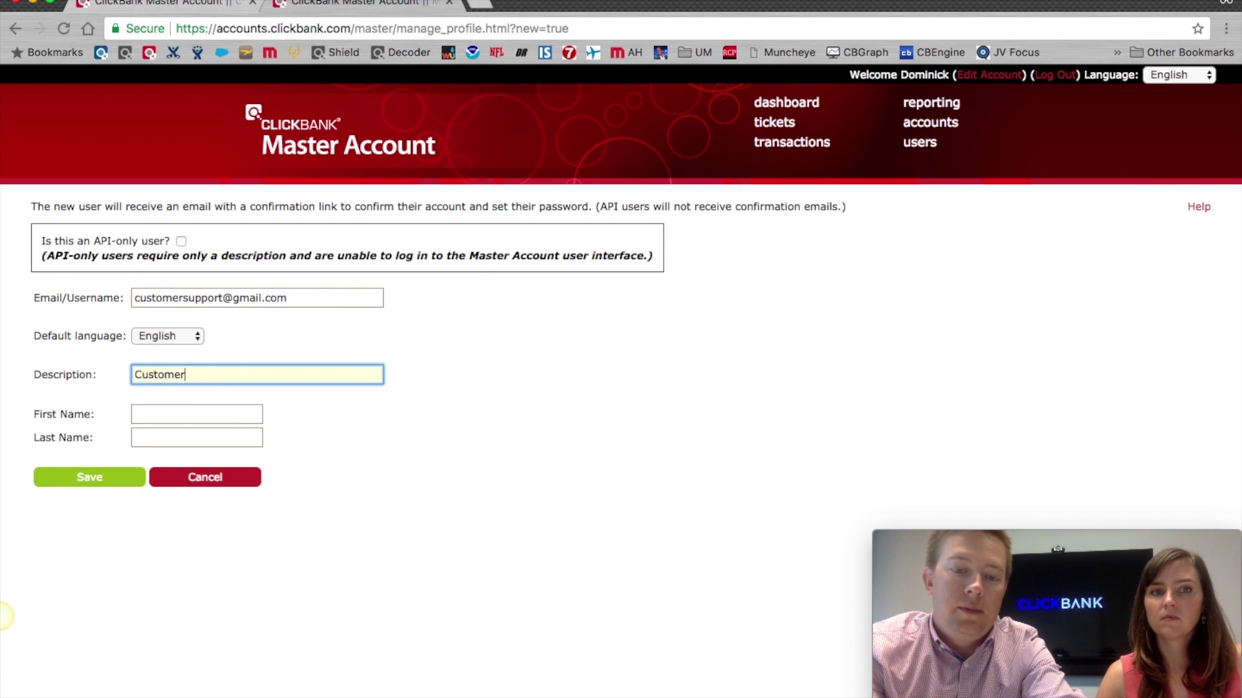
{"action": "type", "text": " Sp"}
{"action": "type", "text": "pport"}
{"action": "key", "text": "Tab"}
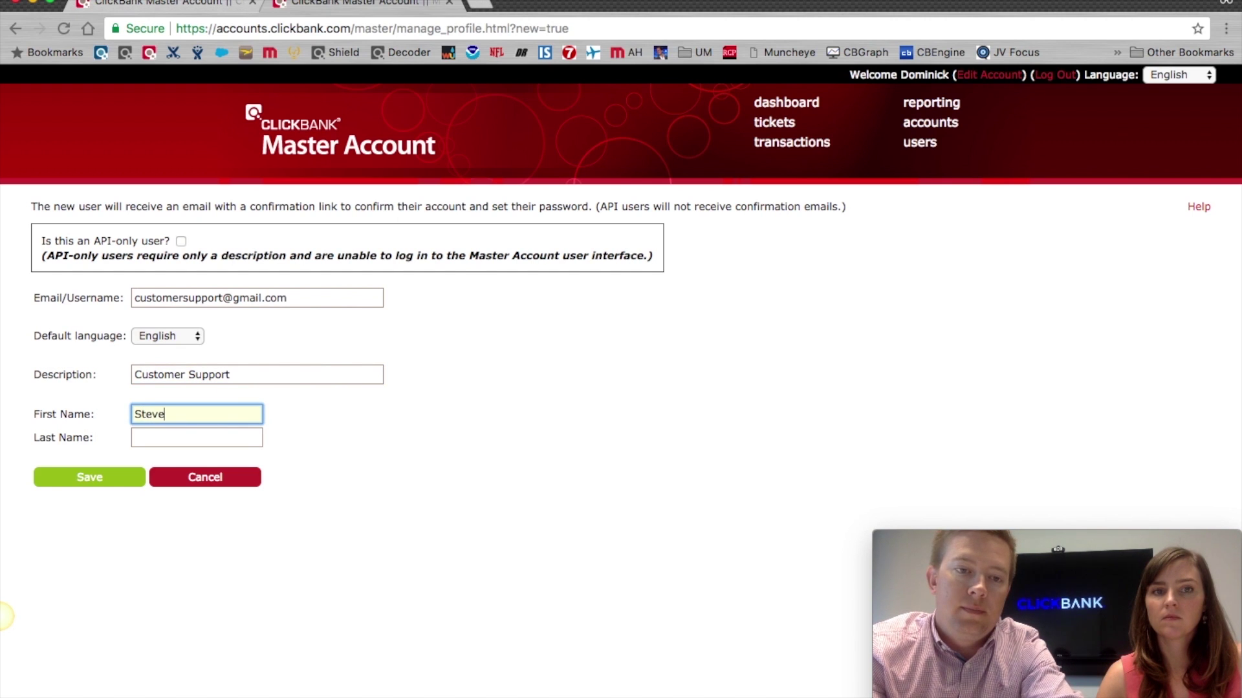
{"action": "key", "text": "Tab"}
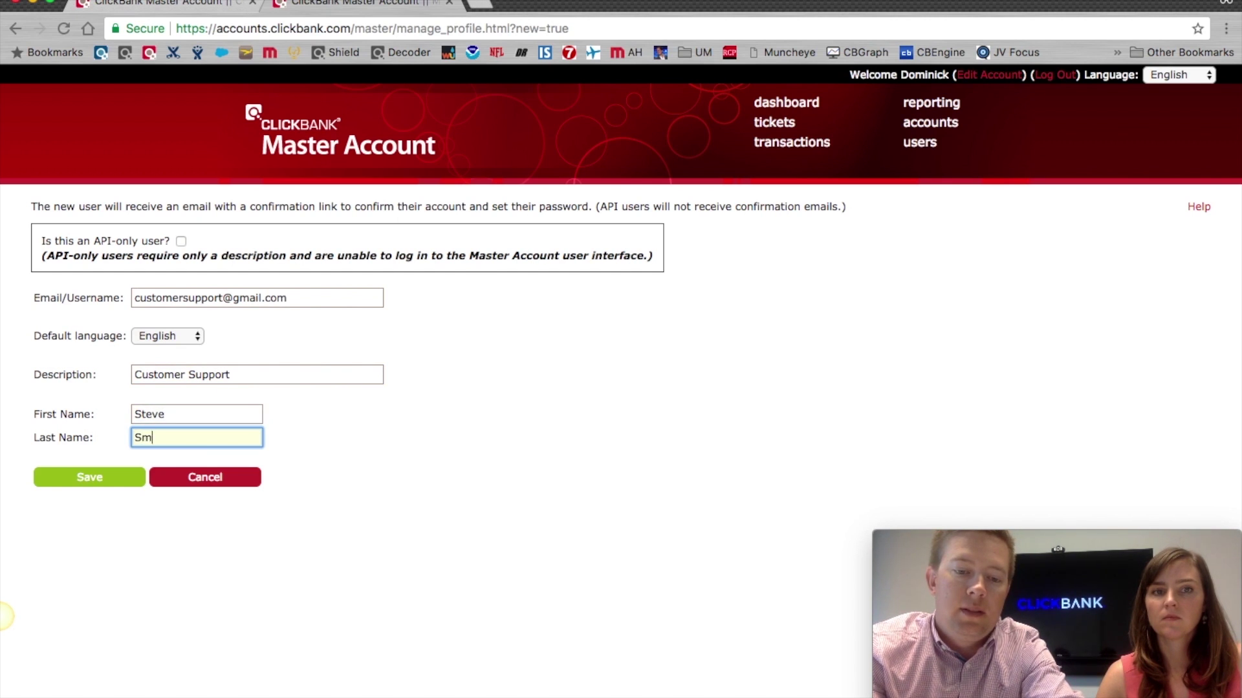
{"action": "left_click", "coordinate": [84, 479]}
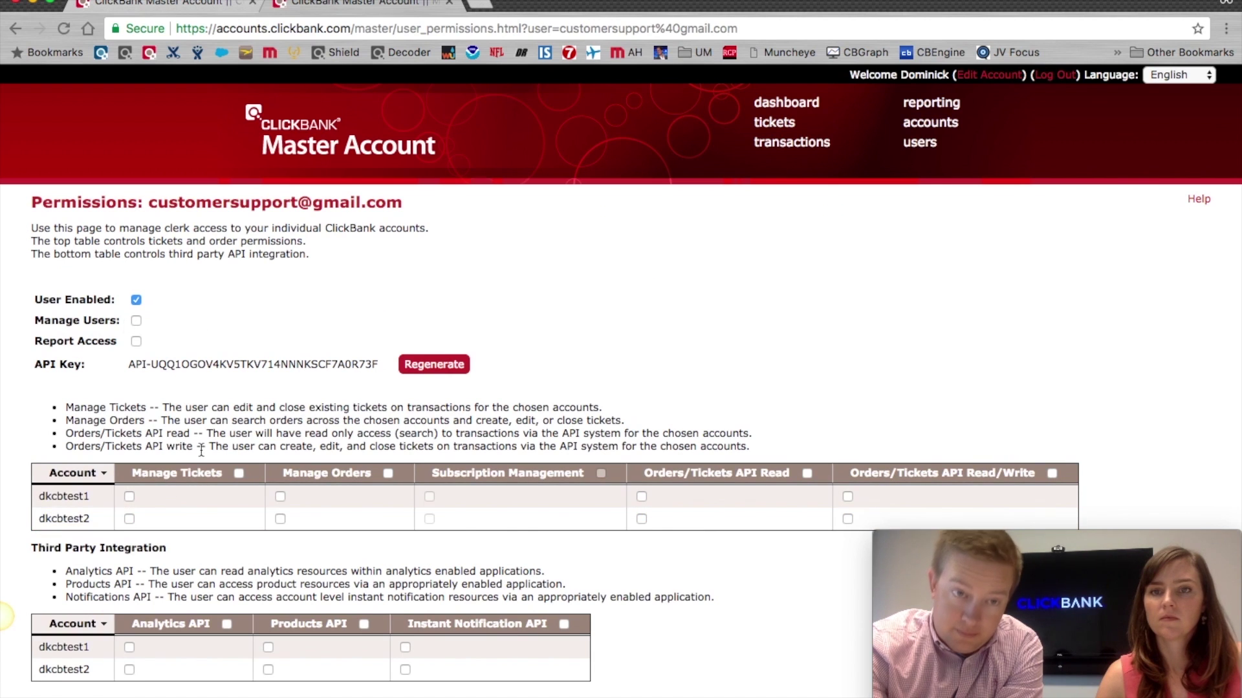
Step: Tick Manage Tickets, Manage Orders and Subscription Management for both dkcbtest1 and dkcbtest2
{"action": "scroll", "coordinate": [233, 433], "scroll_direction": "down", "scroll_amount": 3}
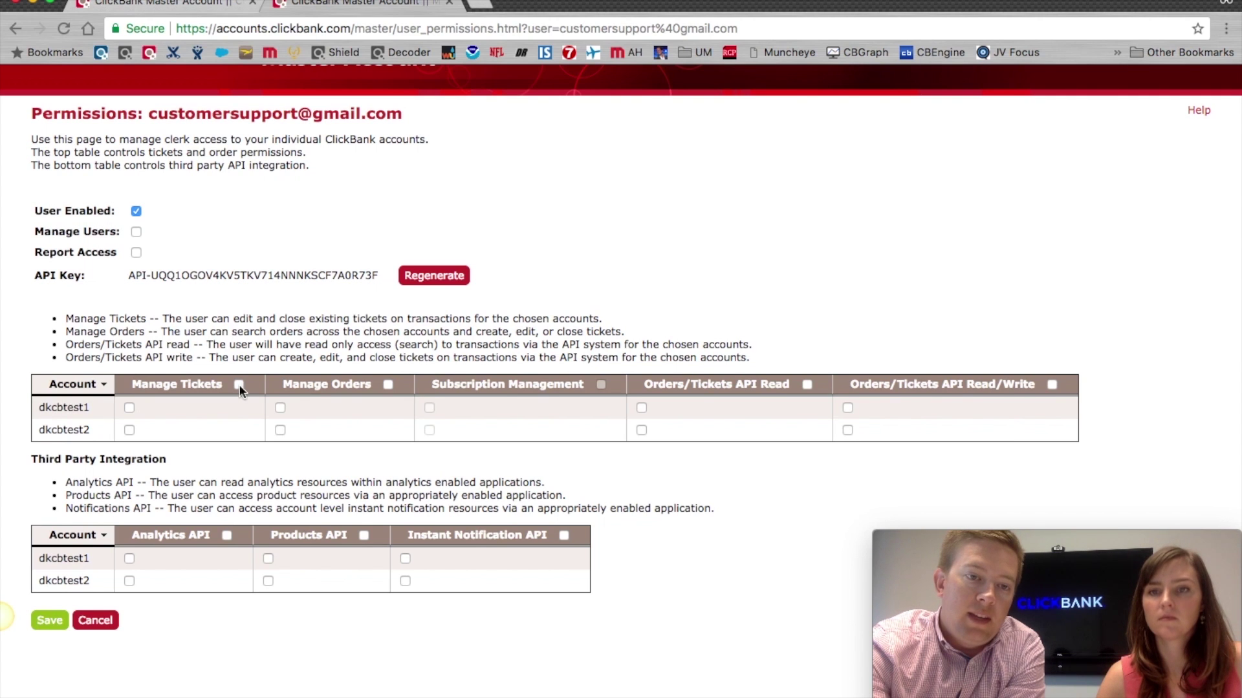
{"action": "left_click", "coordinate": [128, 409]}
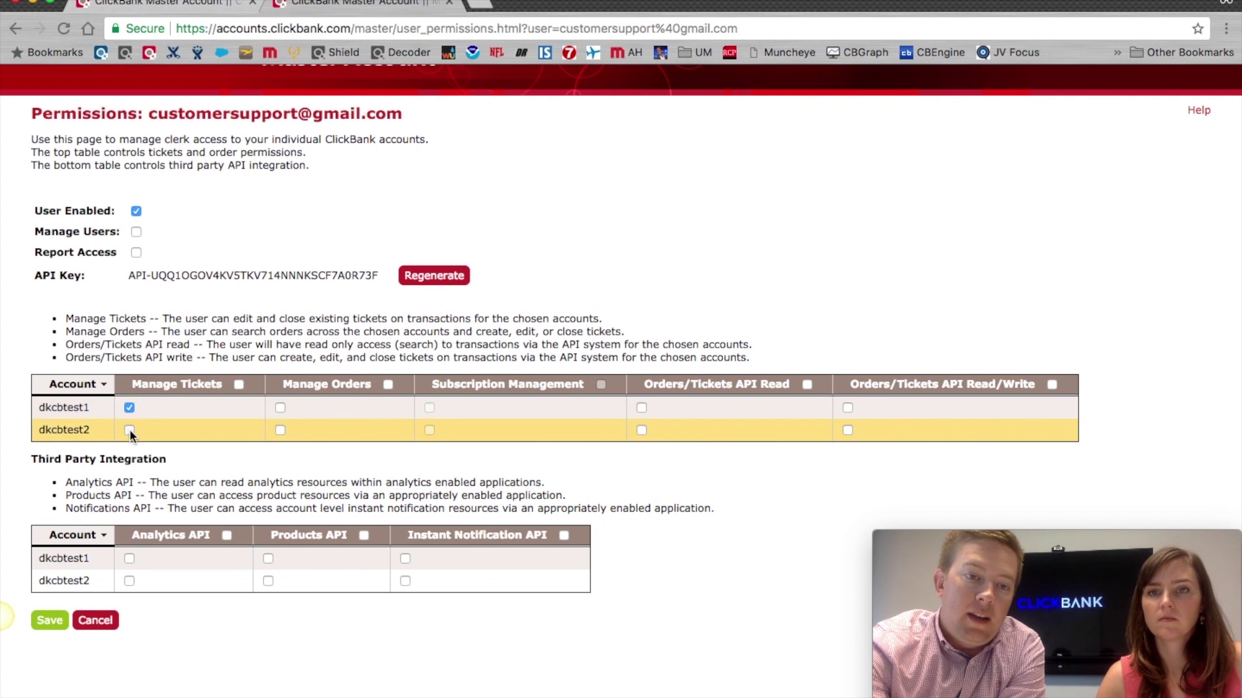
{"action": "left_click", "coordinate": [240, 385]}
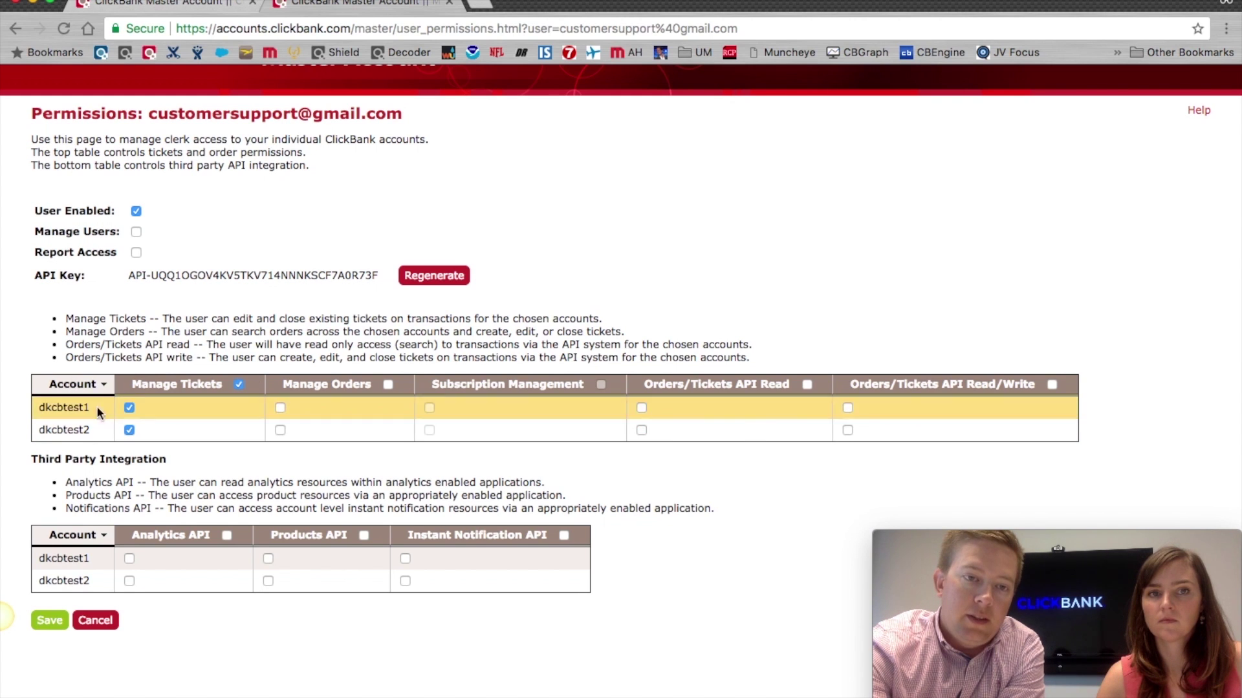
{"action": "left_click", "coordinate": [387, 385]}
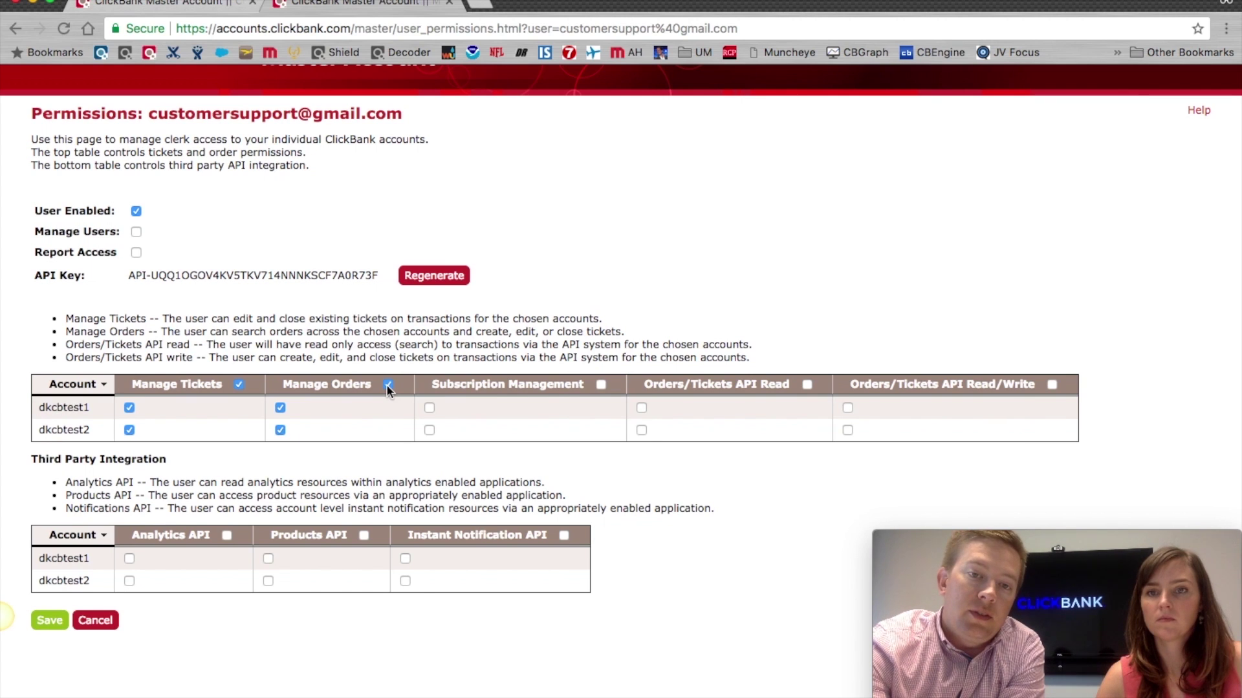
{"action": "left_click", "coordinate": [601, 385]}
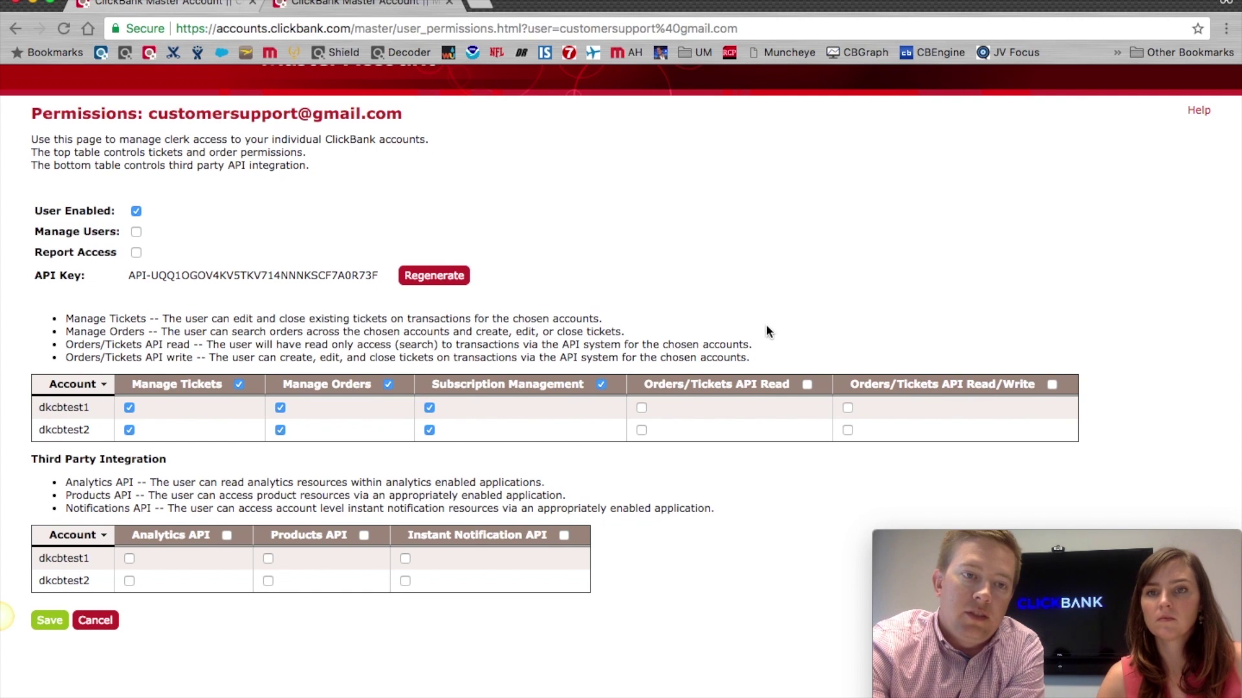
Step: Cancel the permission changes and reopen the clerk's permissions to confirm every box is unticked
{"action": "left_click", "coordinate": [92, 620]}
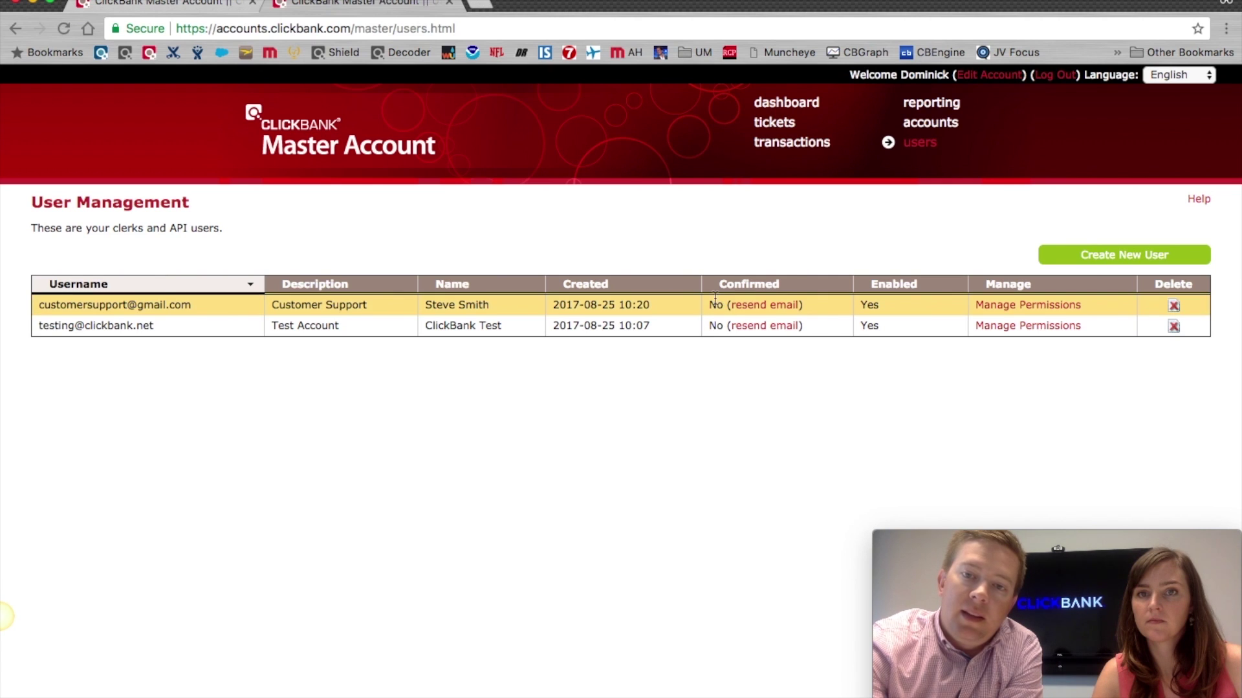
{"action": "left_click", "coordinate": [1029, 306]}
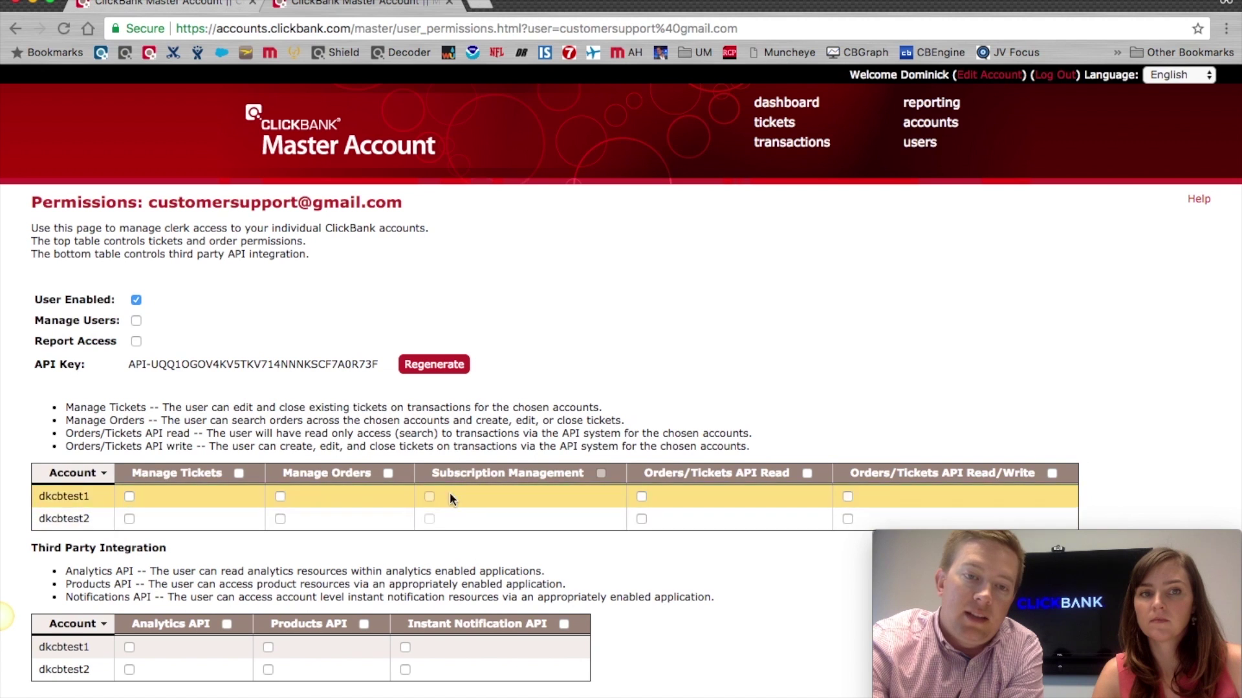
{"action": "scroll", "coordinate": [407, 560], "scroll_direction": "down", "scroll_amount": 2}
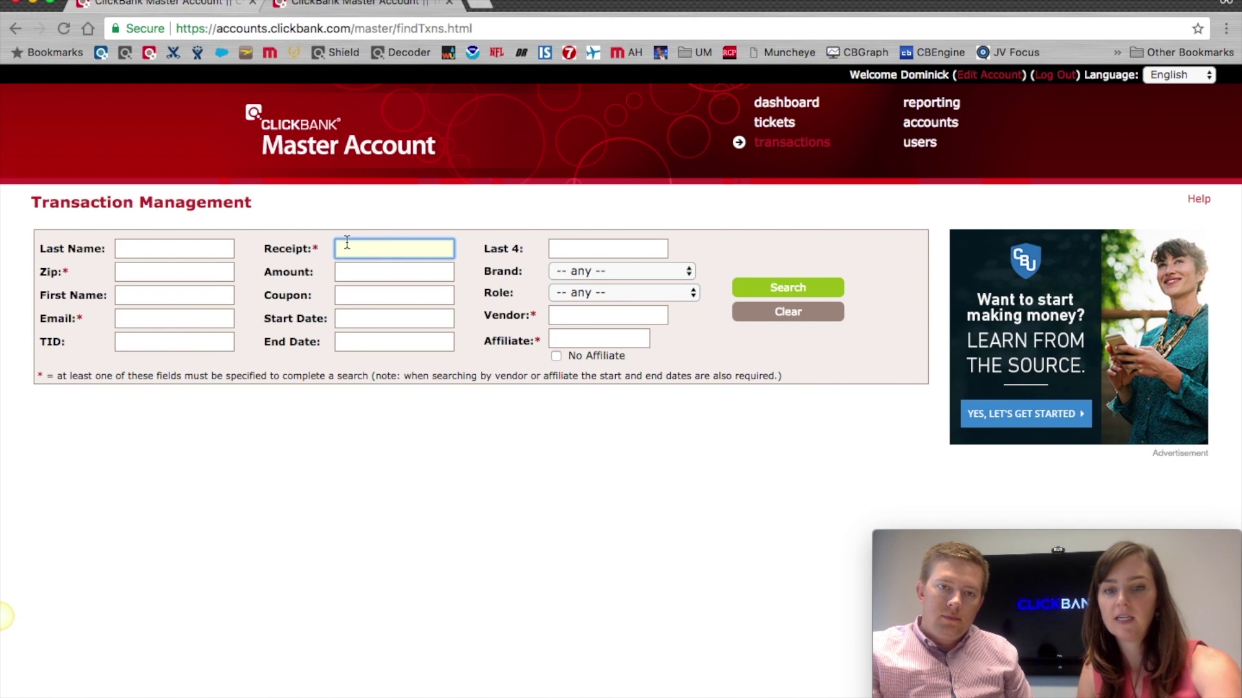
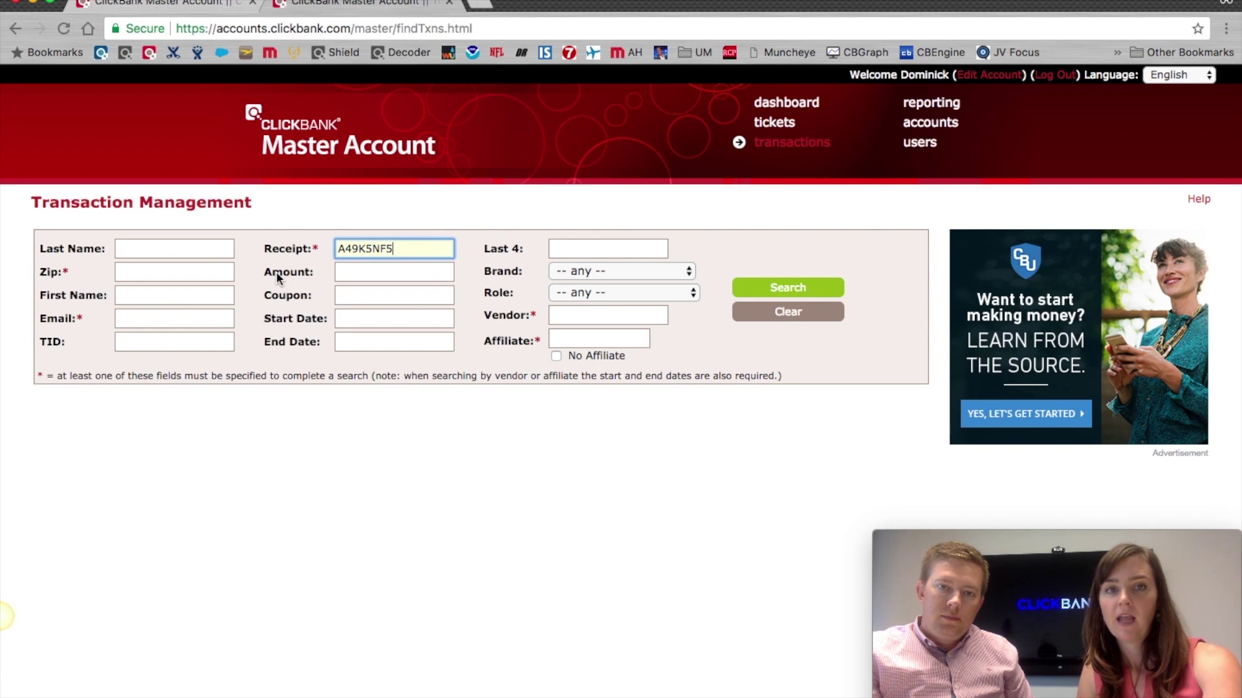
Step: Search by the pasted receipt number and open the $105.99 Dish Washing - Advanced transaction
{"action": "left_click", "coordinate": [761, 285]}
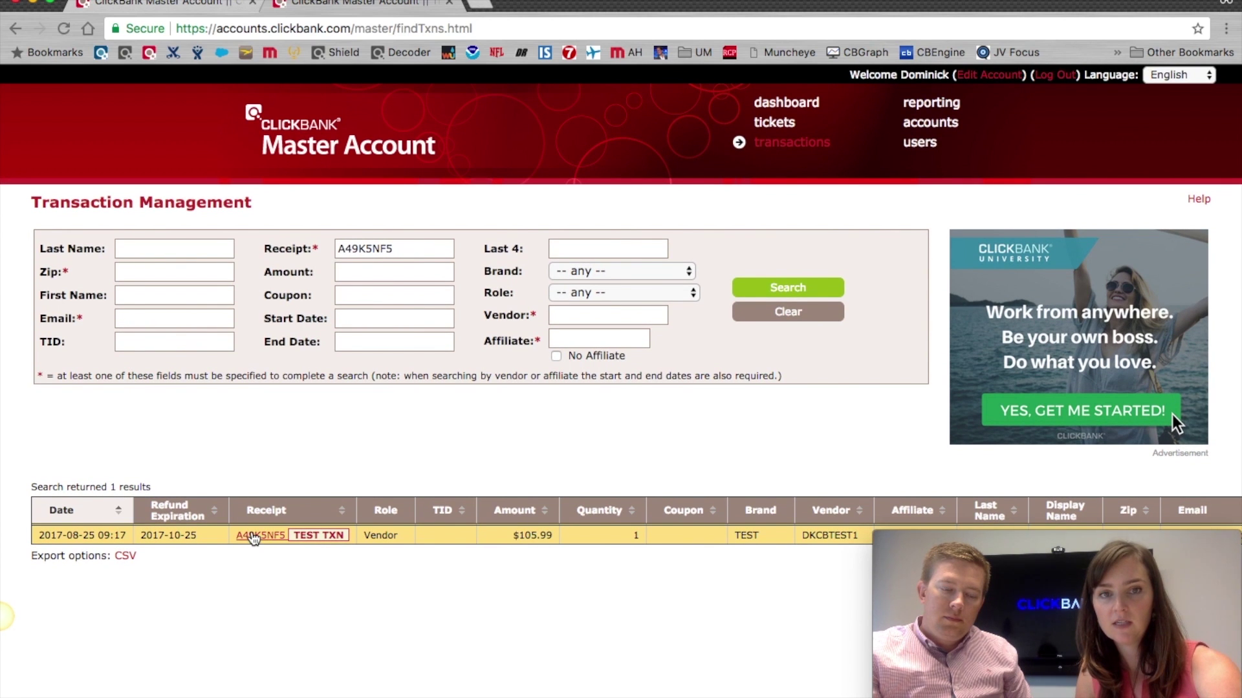
{"action": "left_click", "coordinate": [253, 536]}
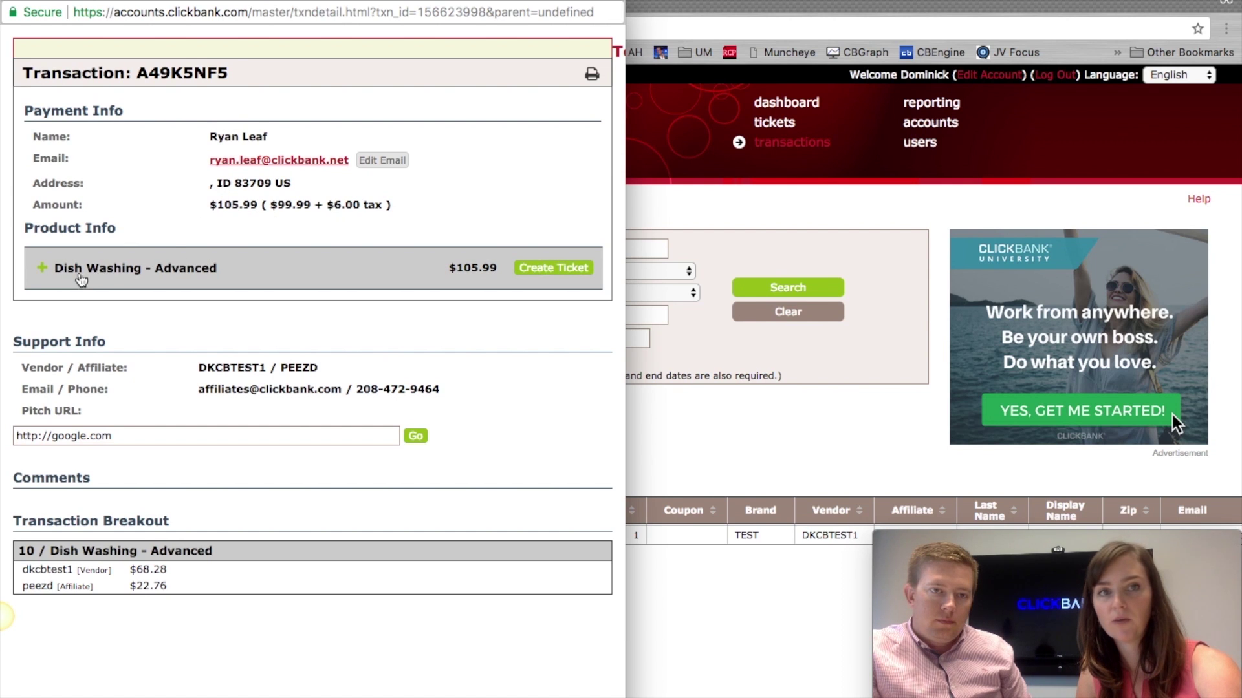
Step: Expand Dish Washing - Advanced to show $99.99 + $6.00 tax, 25.0% commission, refund expiry 2017-10-25
{"action": "left_click", "coordinate": [113, 285]}
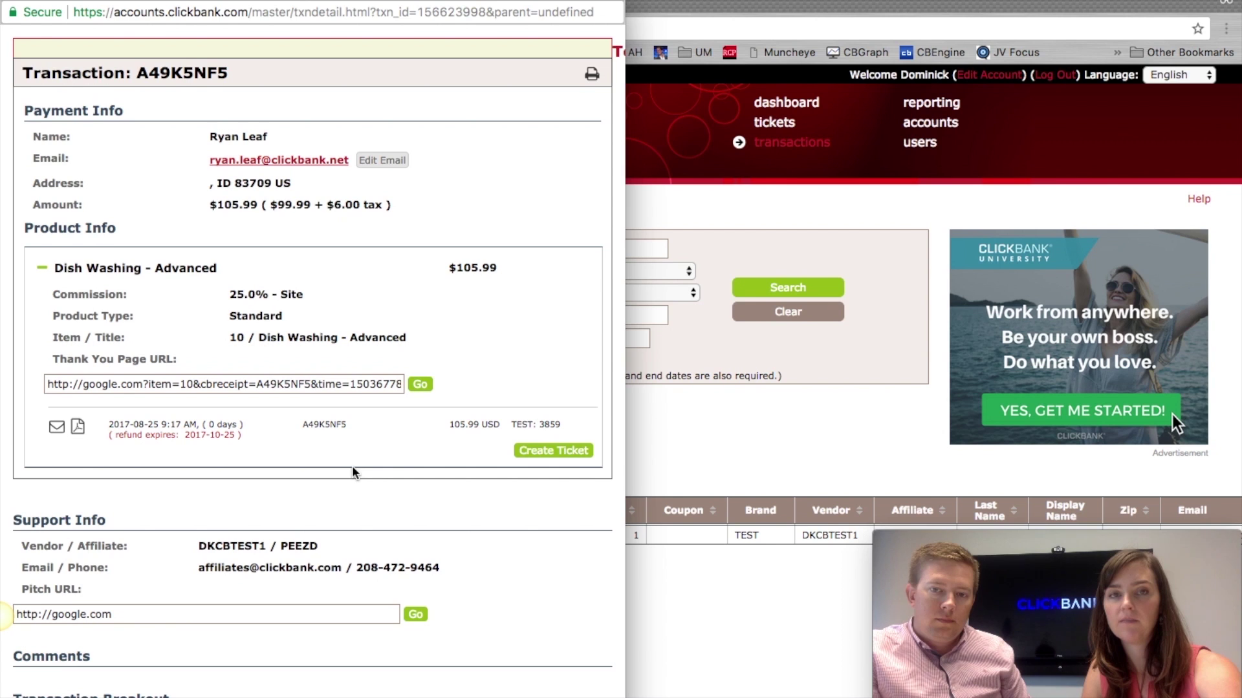
{"action": "scroll", "coordinate": [352, 472], "scroll_direction": "down", "scroll_amount": 1}
{"action": "scroll", "coordinate": [353, 473], "scroll_direction": "up", "scroll_amount": 1}
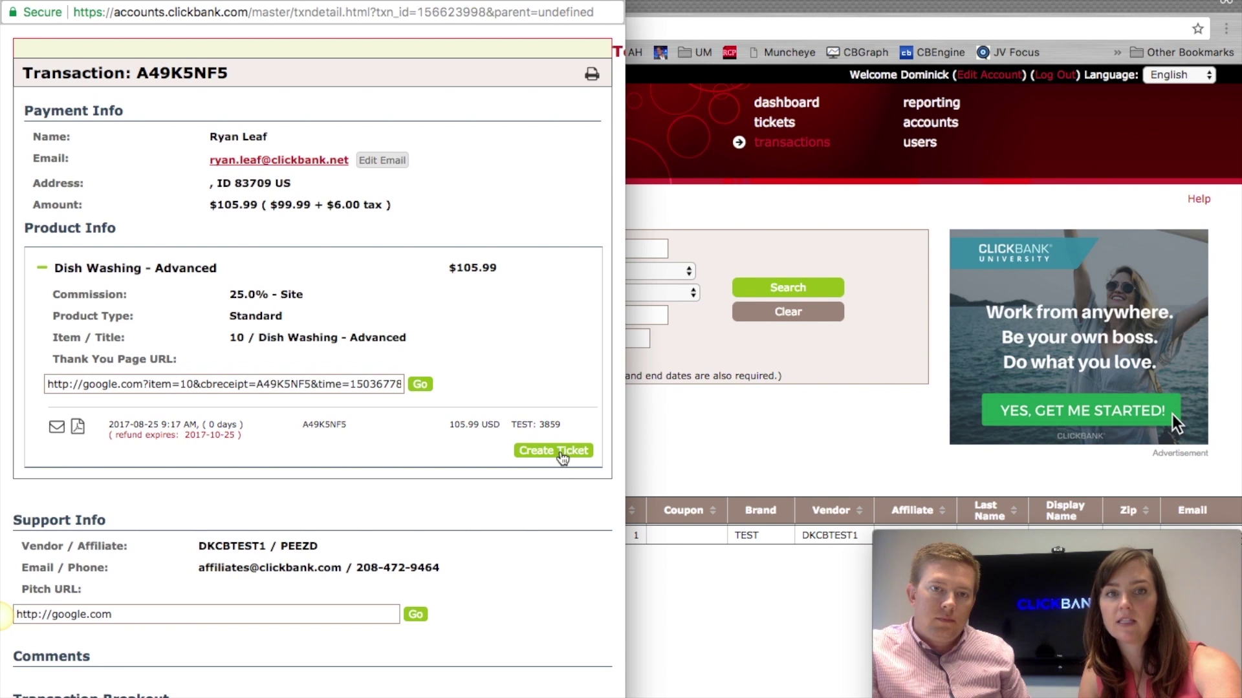
Step: Create a Refund ticket with reason 'Product was not compatible with my computer.' and comment 'Sorry it didn't work out!'
{"action": "left_click", "coordinate": [560, 453]}
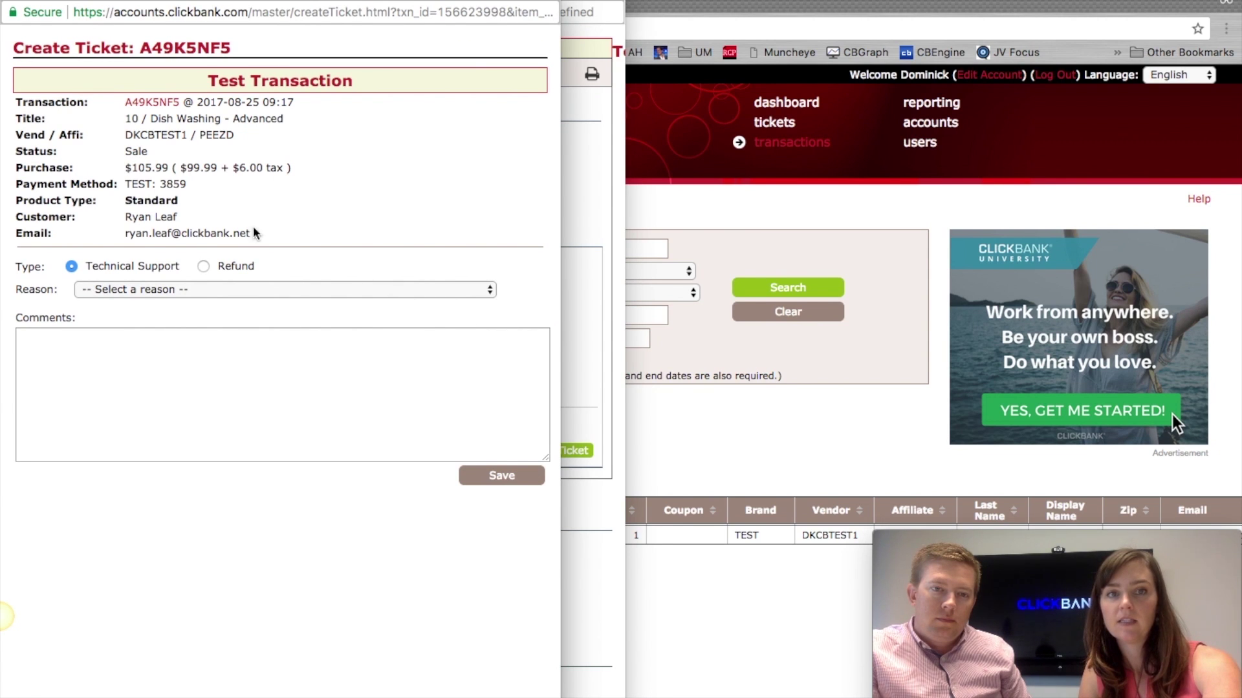
{"action": "left_click", "coordinate": [205, 267]}
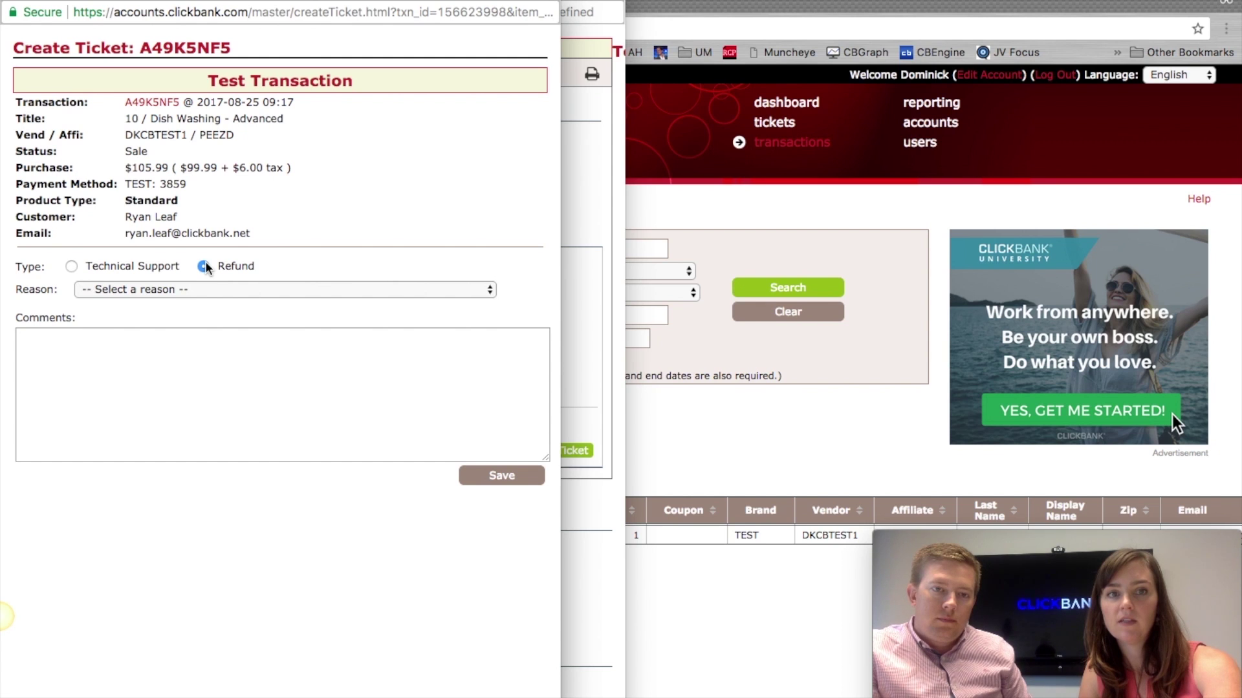
{"action": "left_click", "coordinate": [211, 289]}
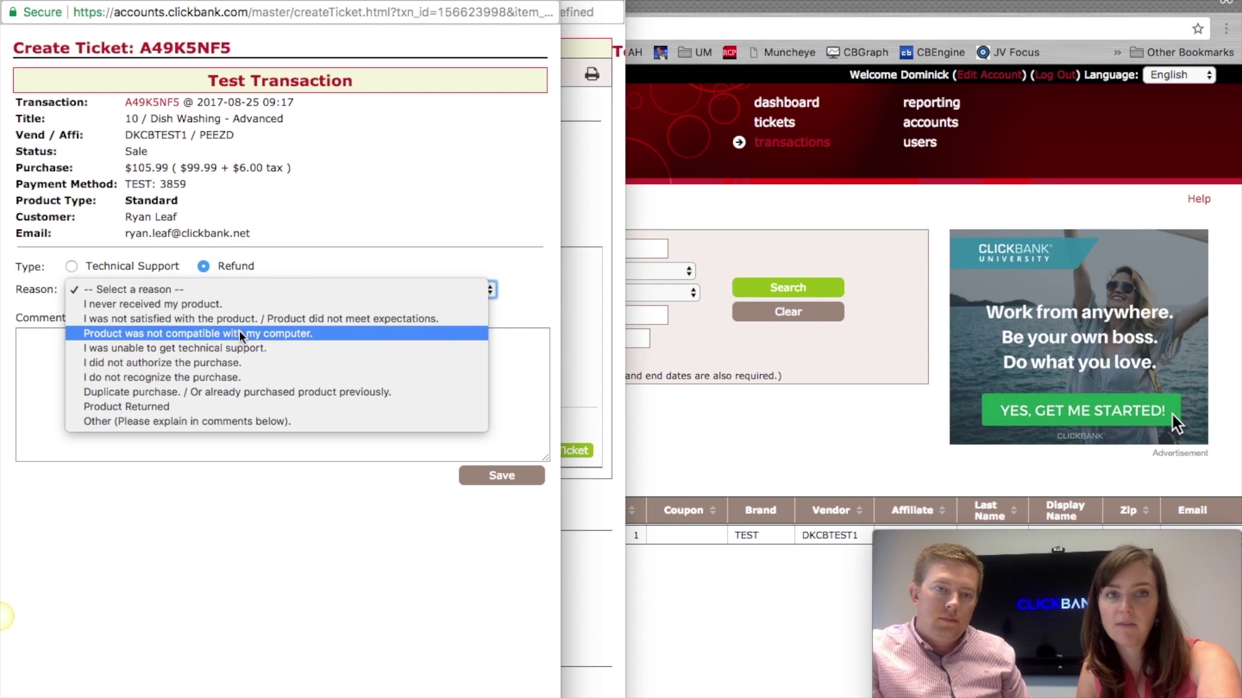
{"action": "left_click", "coordinate": [241, 333]}
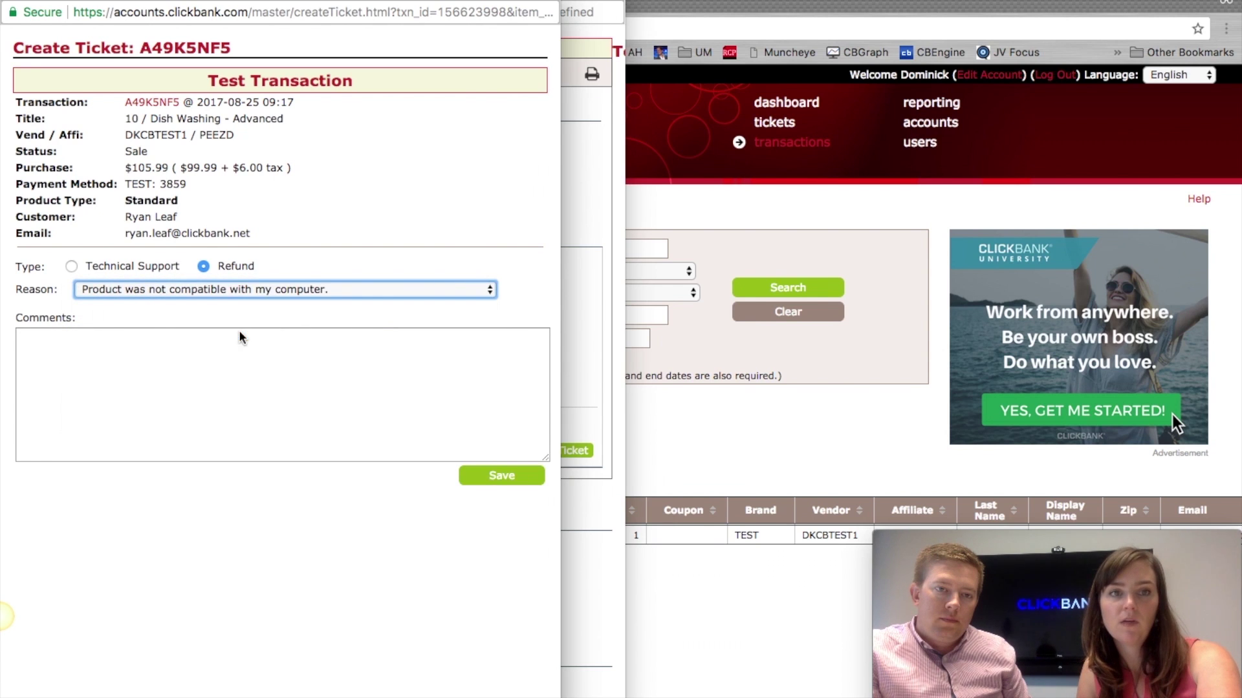
{"action": "left_click", "coordinate": [215, 363]}
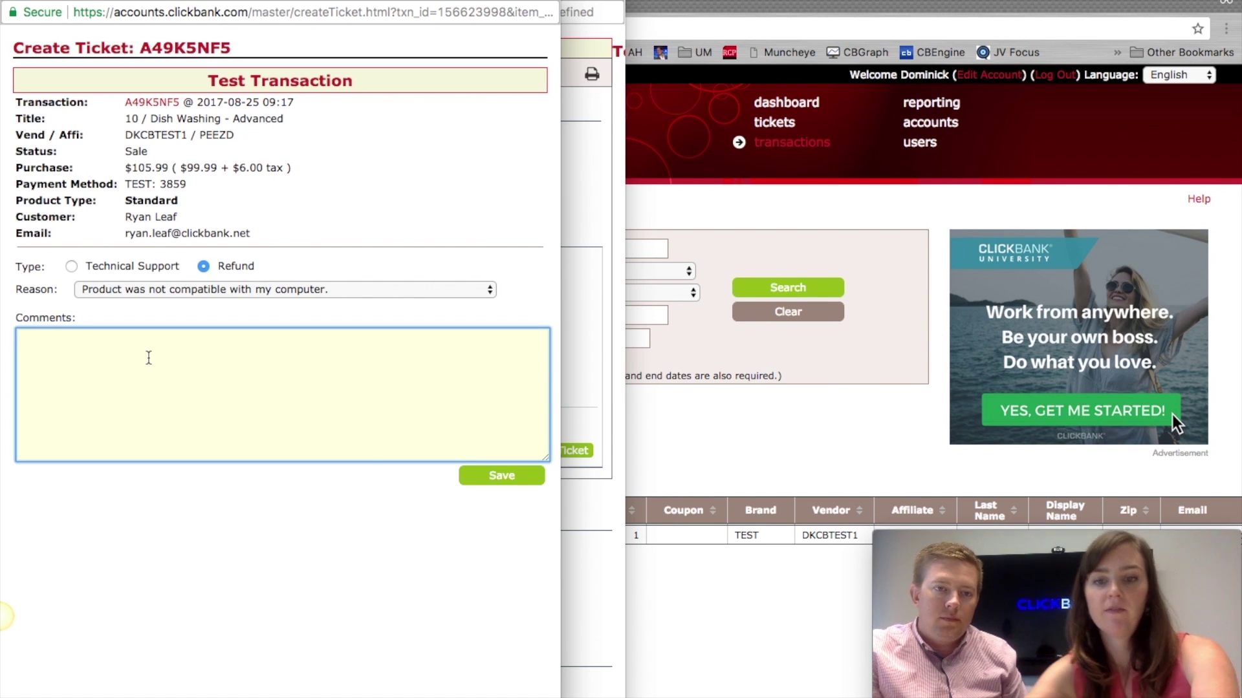
{"action": "type", "text": "Sorry it "}
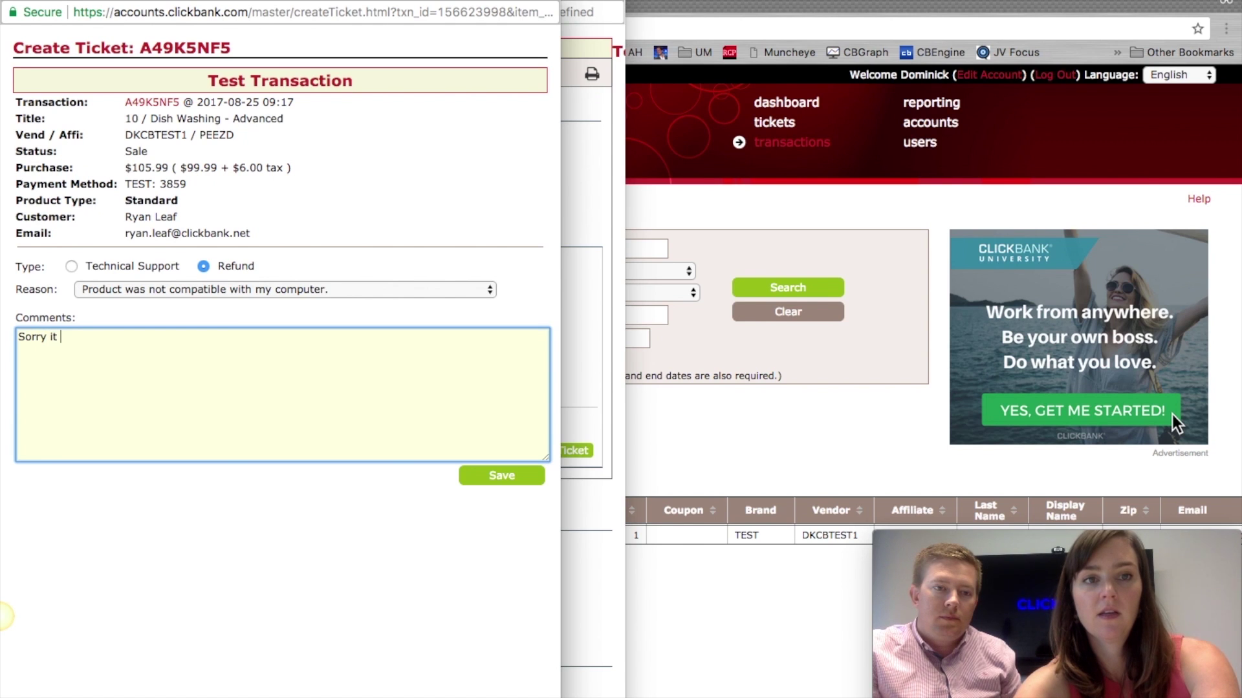
{"action": "type", "text": "didn't work out!"}
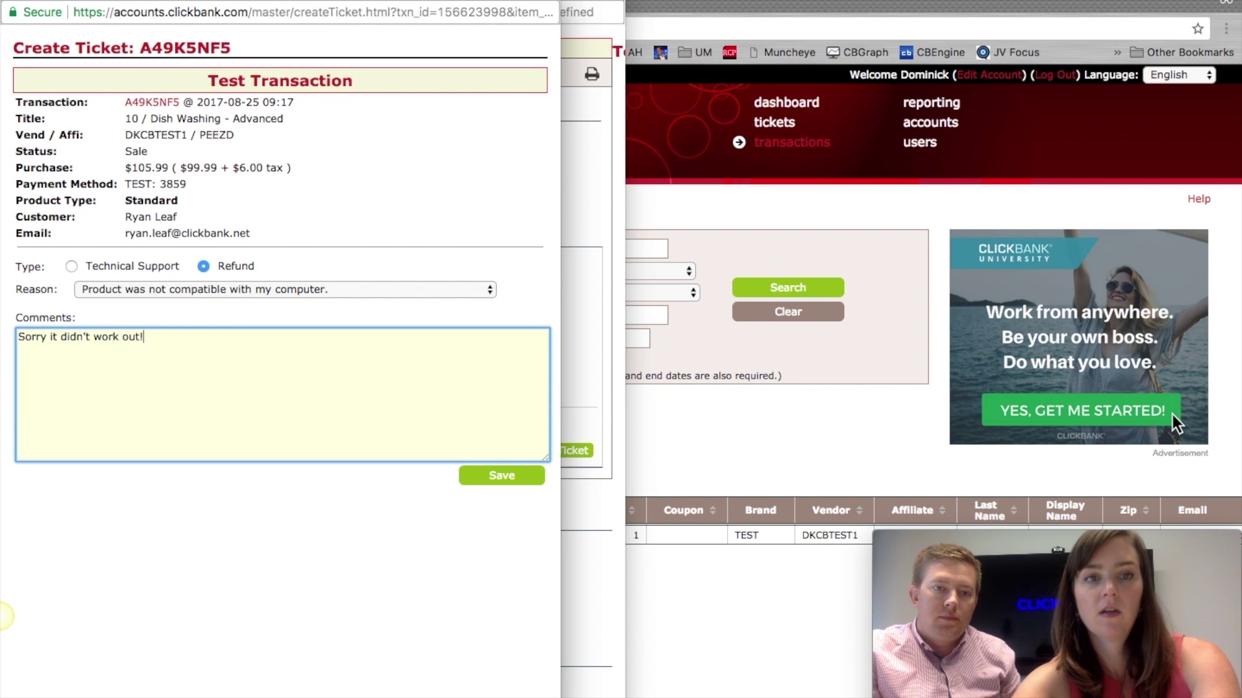
{"action": "left_click", "coordinate": [515, 477]}
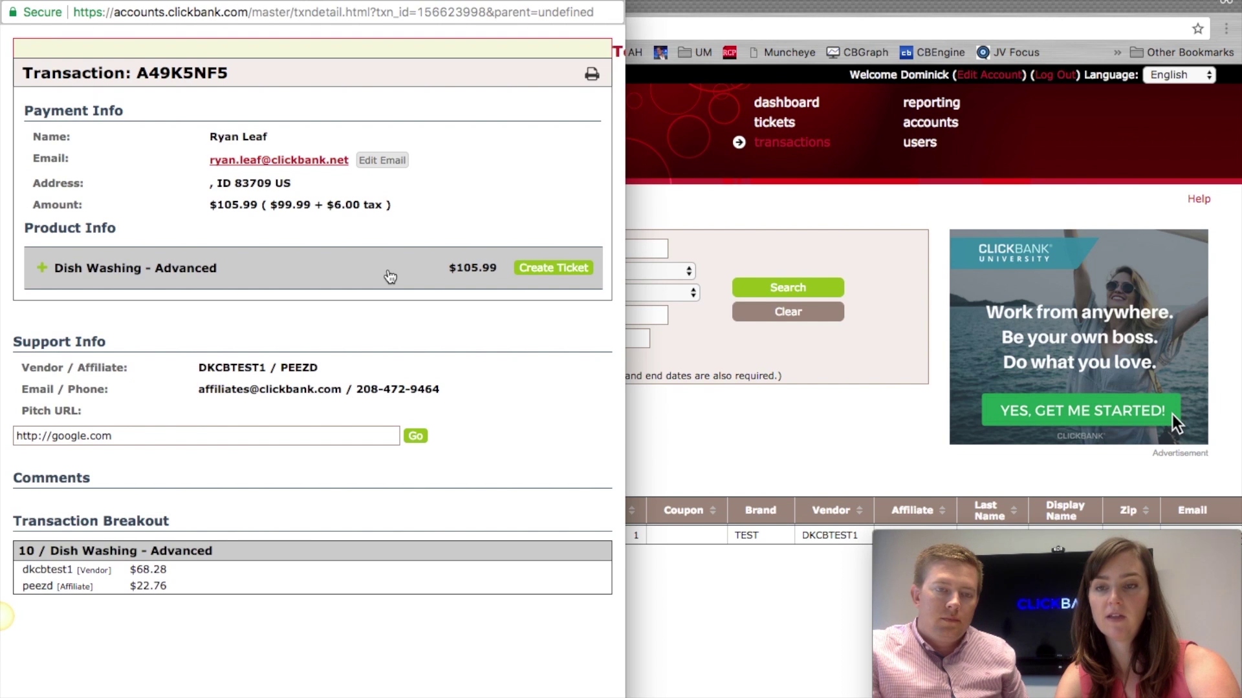
Step: Open the new refund ticket for editing, select the Close Ticket option and begin a note
{"action": "left_click", "coordinate": [390, 276]}
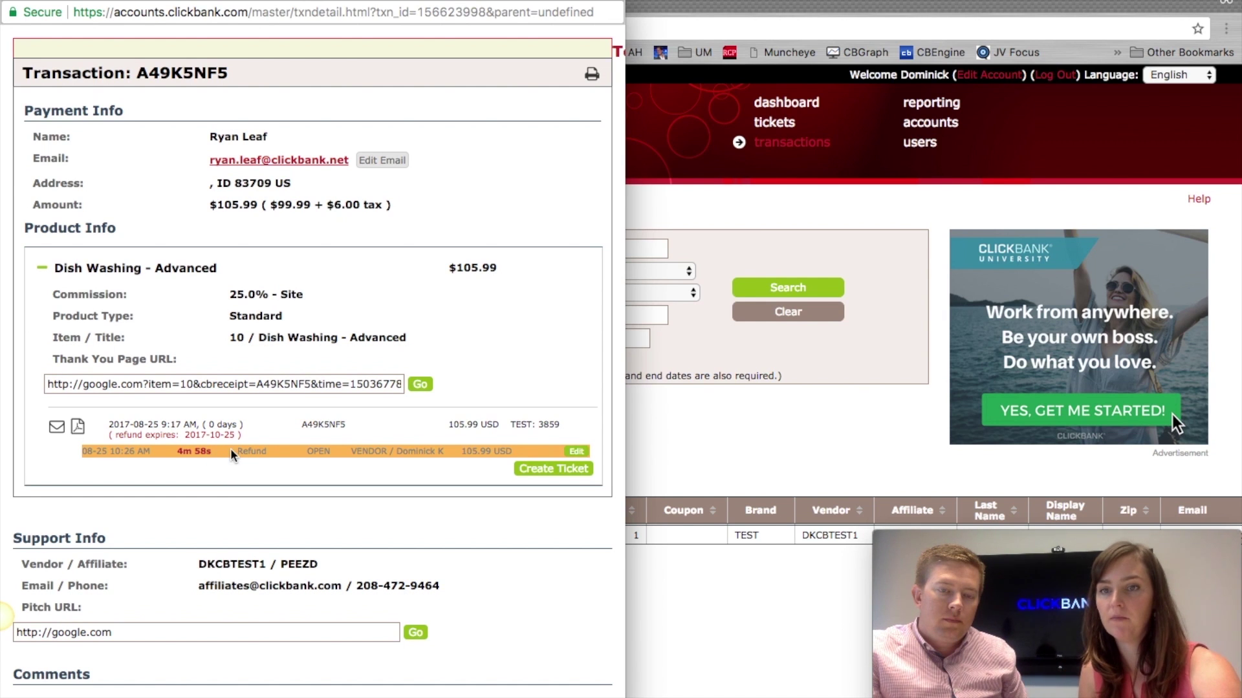
{"action": "left_click", "coordinate": [573, 455]}
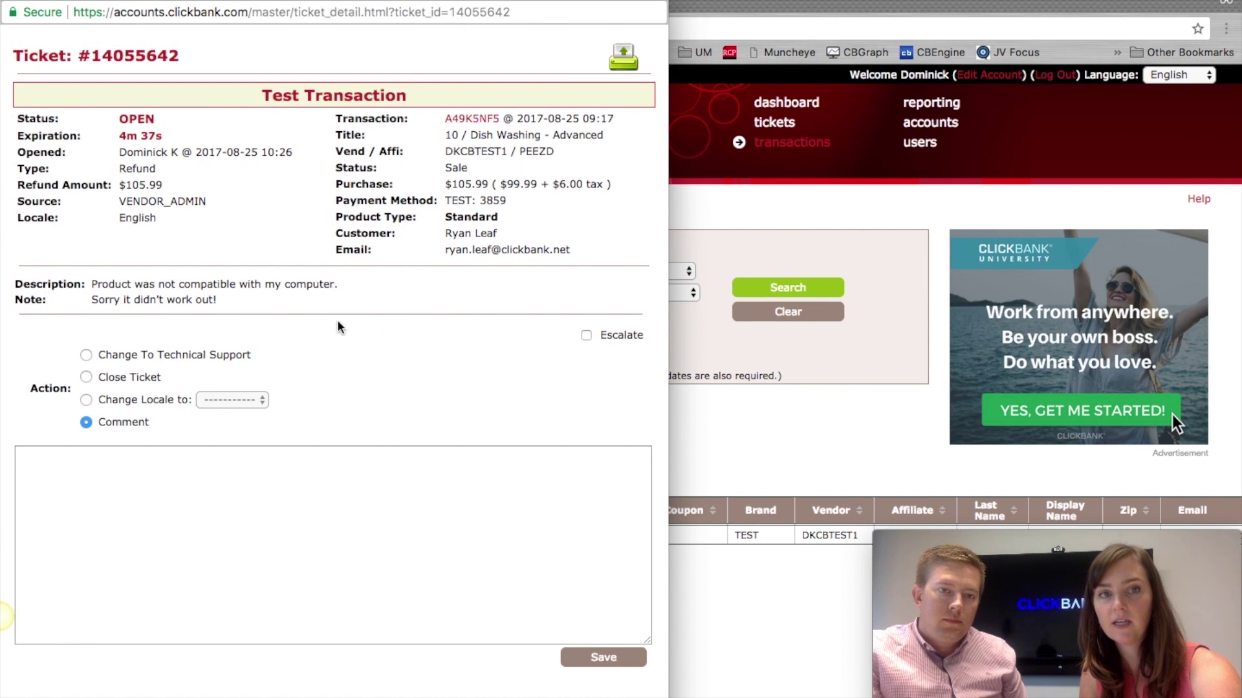
{"action": "left_click", "coordinate": [120, 381]}
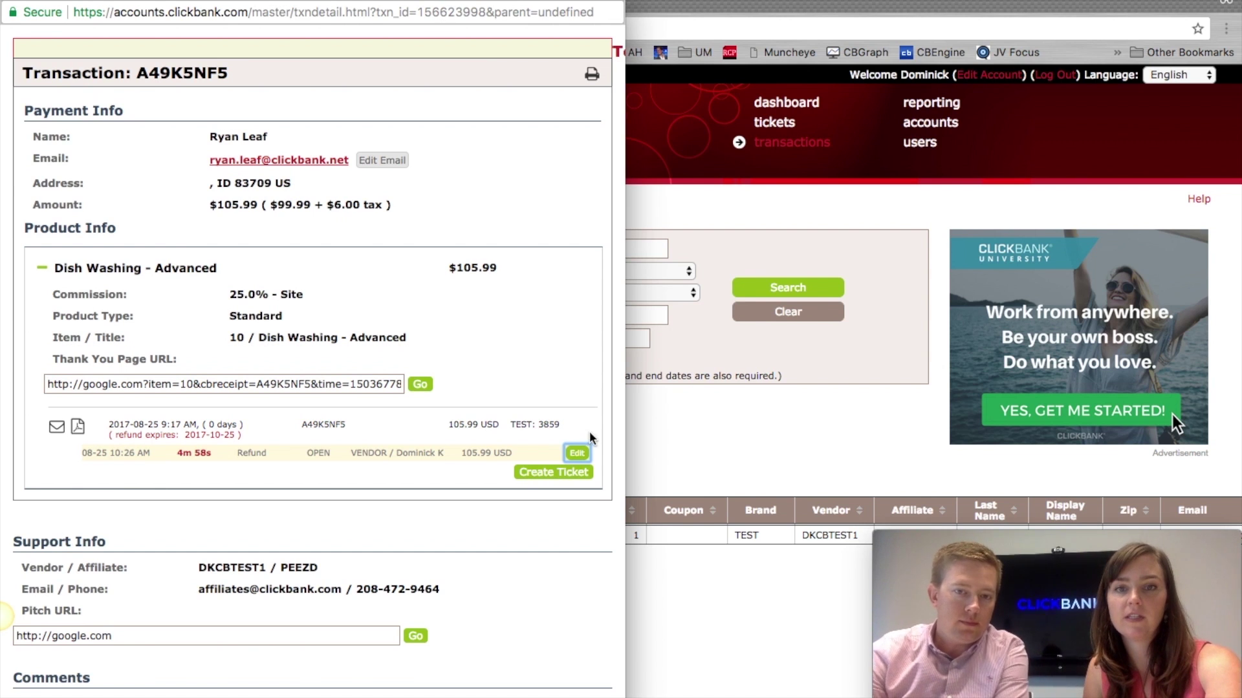
{"action": "left_click", "coordinate": [579, 454]}
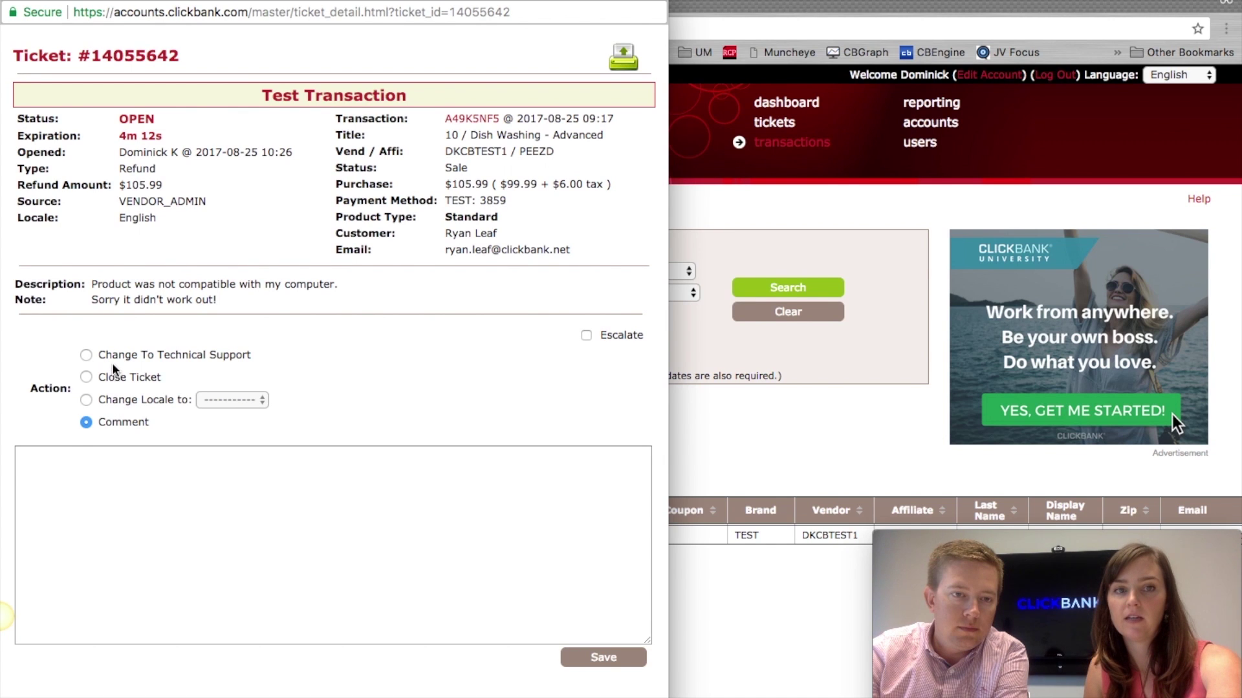
{"action": "double_click", "coordinate": [110, 377]}
{"action": "left_click", "coordinate": [188, 558]}
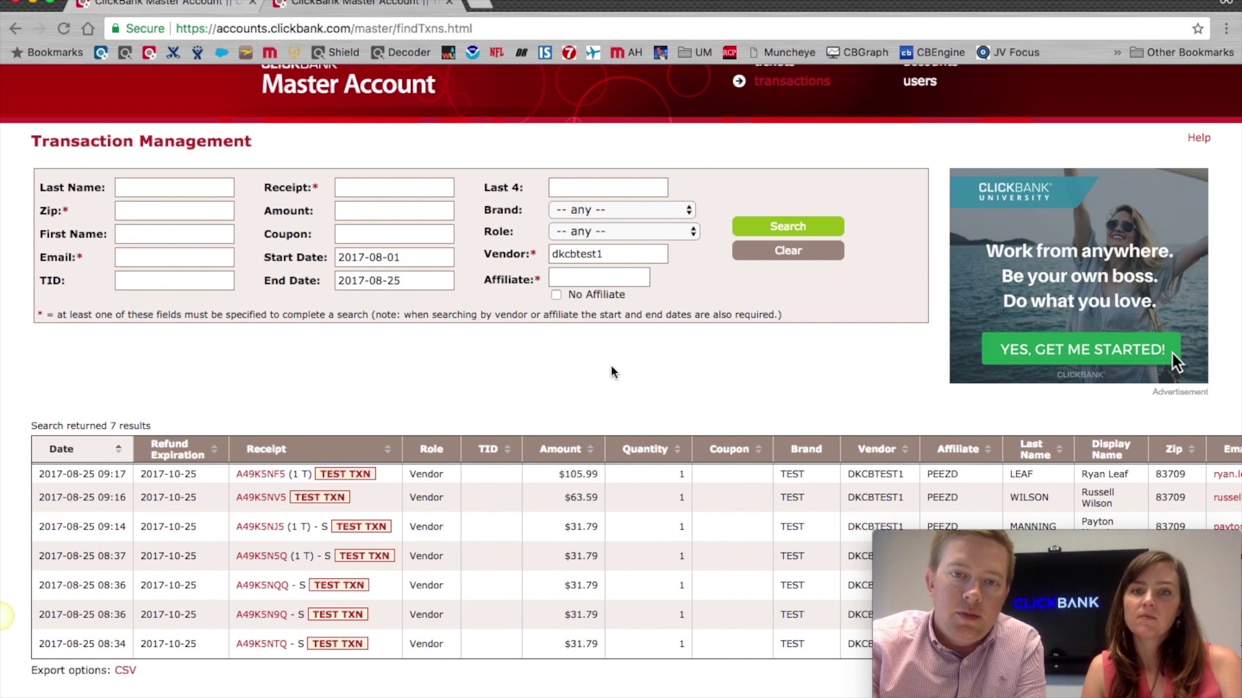
{"action": "left_click", "coordinate": [623, 252]}
{"action": "key", "text": "super+a"}
{"action": "left_click", "coordinate": [623, 252]}
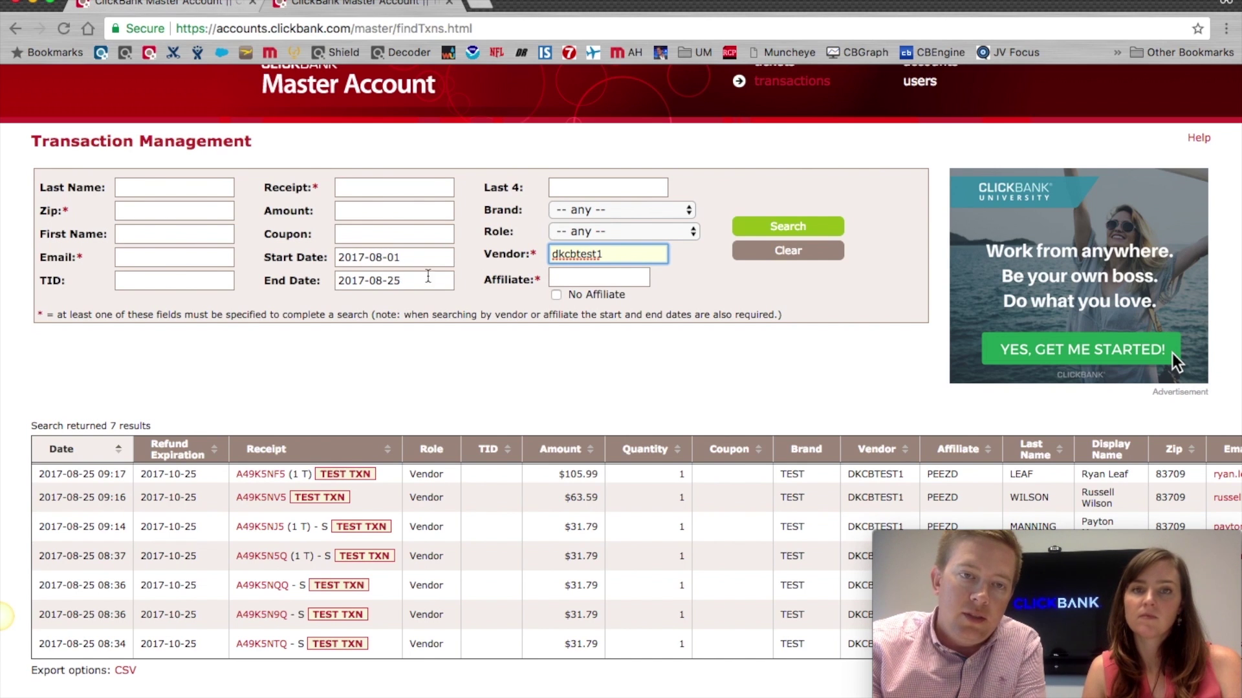
{"action": "double_click", "coordinate": [590, 249]}
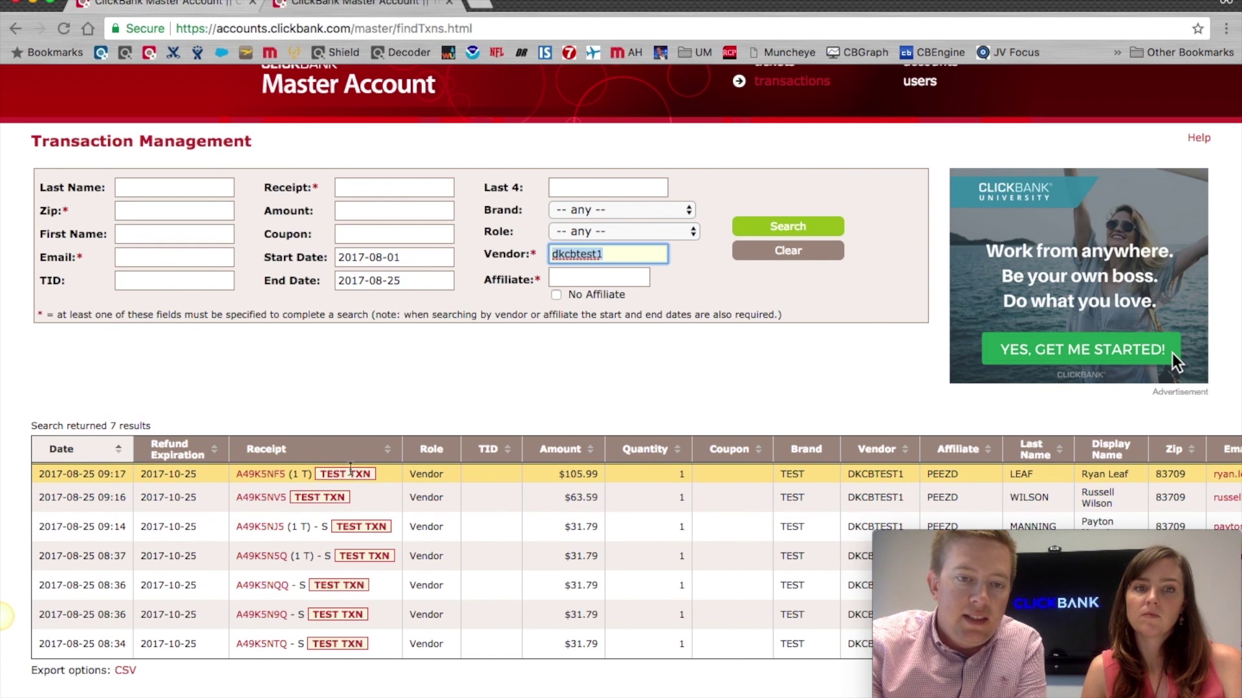
{"action": "double_click", "coordinate": [325, 526]}
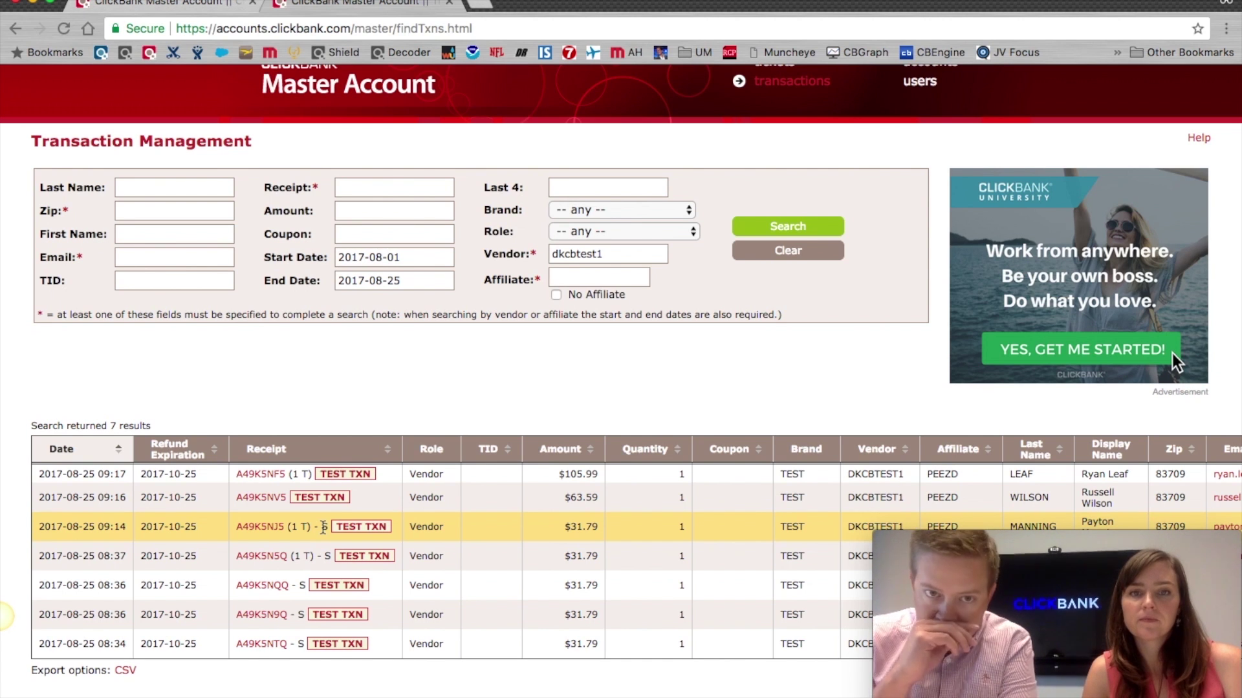
{"action": "left_click", "coordinate": [269, 529]}
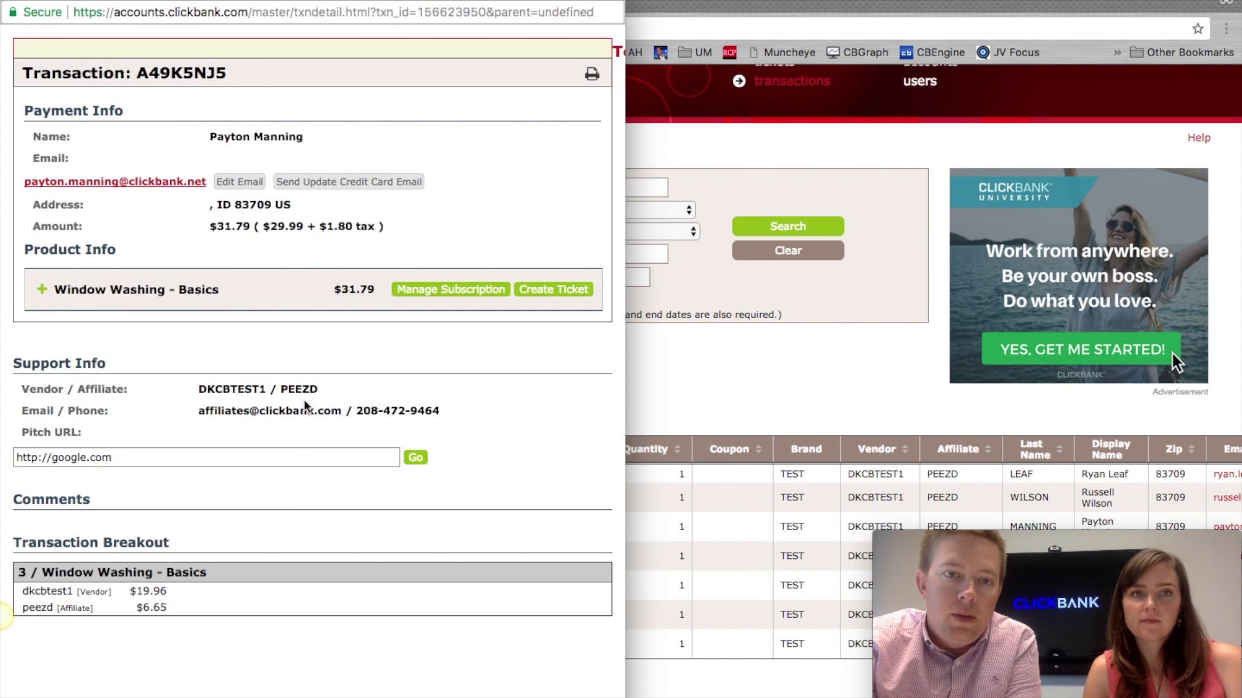
Step: Change the Window Washing - Basics subscription to product 7, keeping next bill date 2017-09-25
{"action": "left_click", "coordinate": [431, 289]}
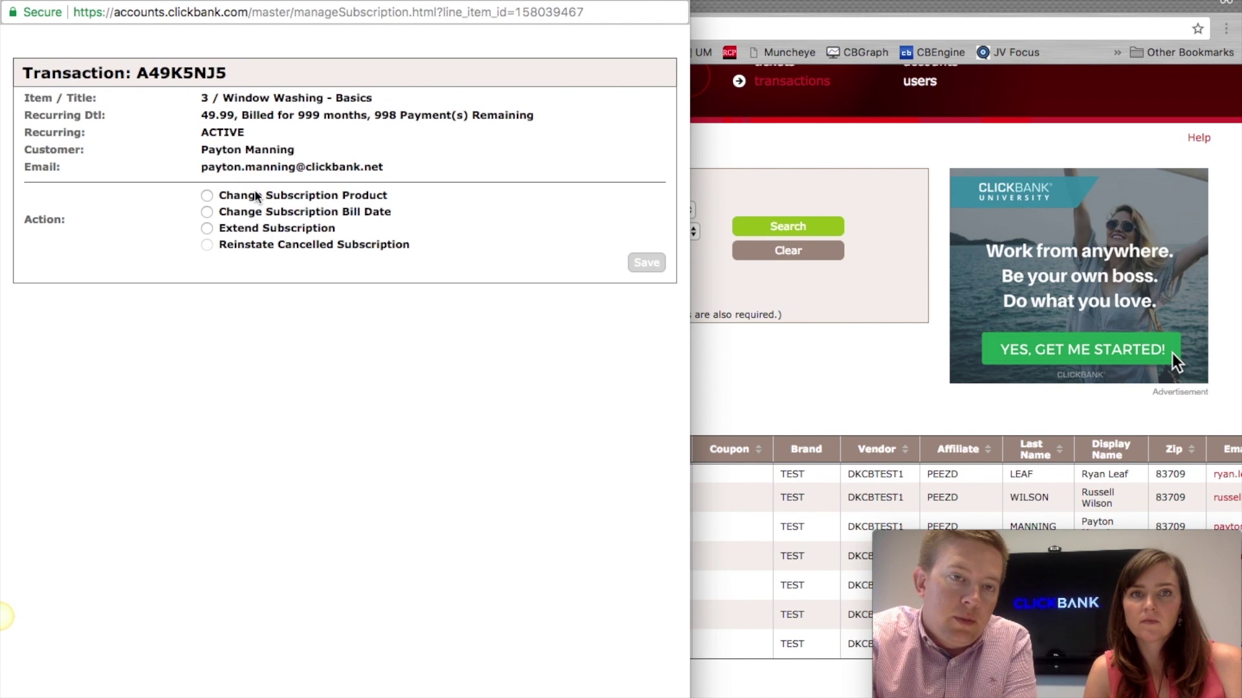
{"action": "left_click_drag", "start_coordinate": [201, 115], "coordinate": [233, 113]}
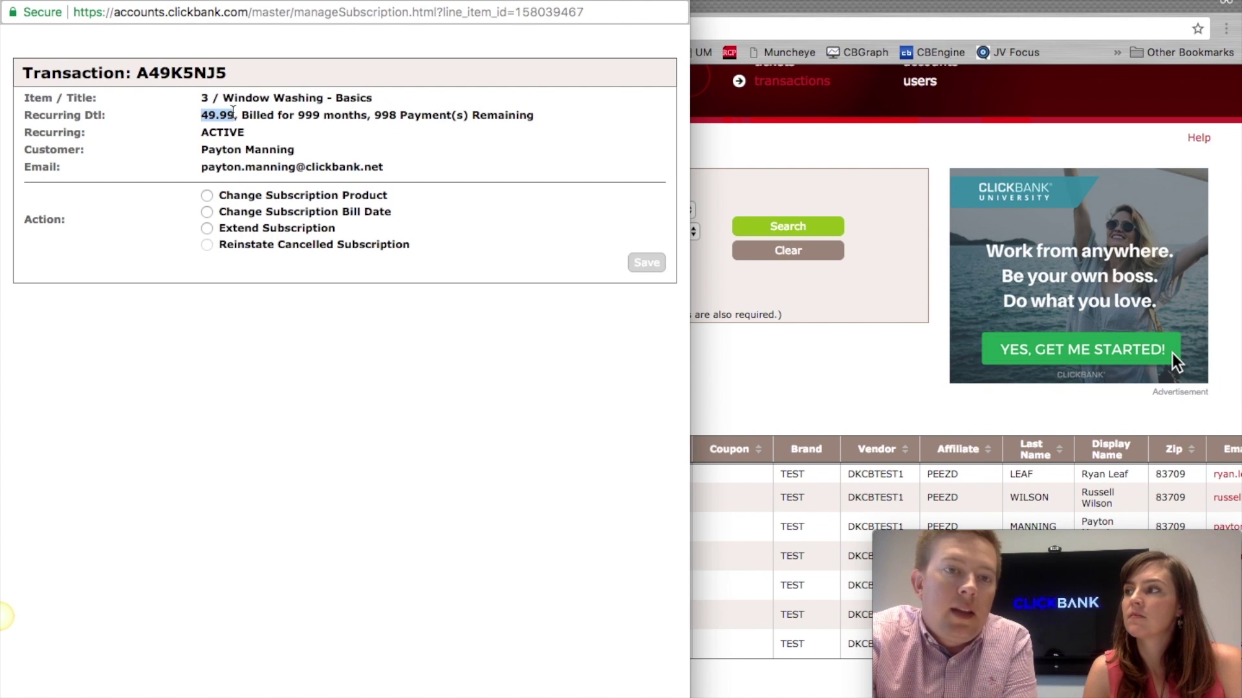
{"action": "left_click", "coordinate": [207, 195]}
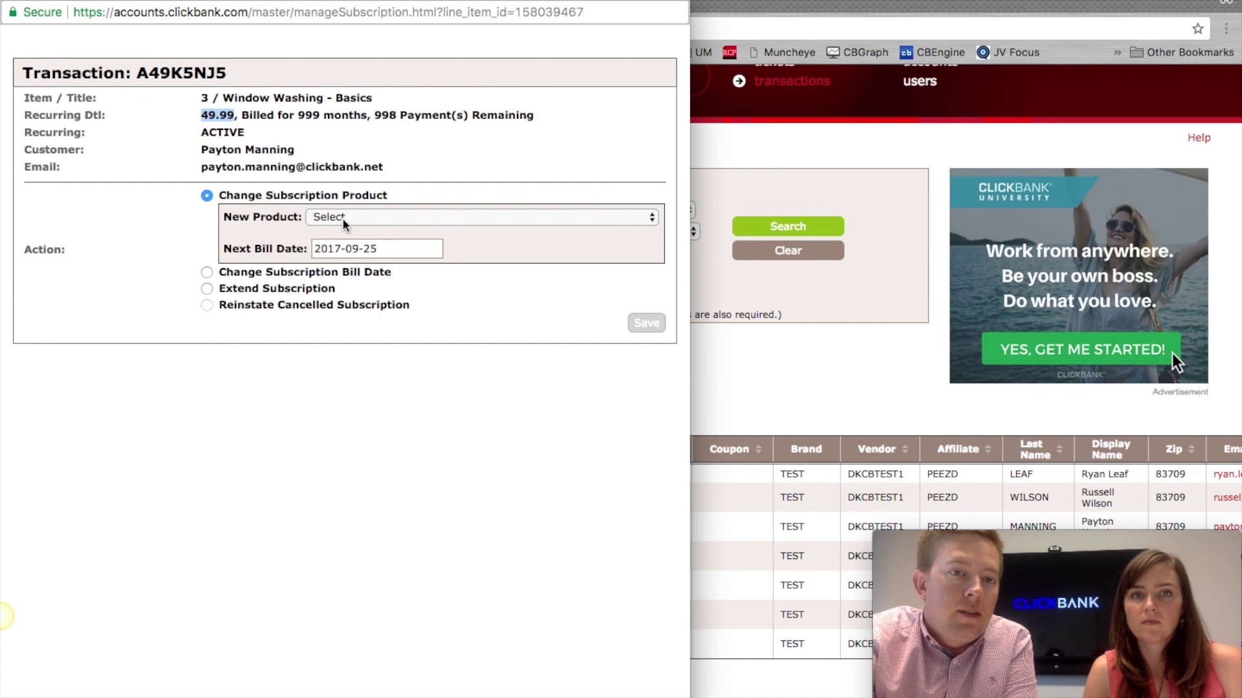
{"action": "left_click", "coordinate": [364, 216]}
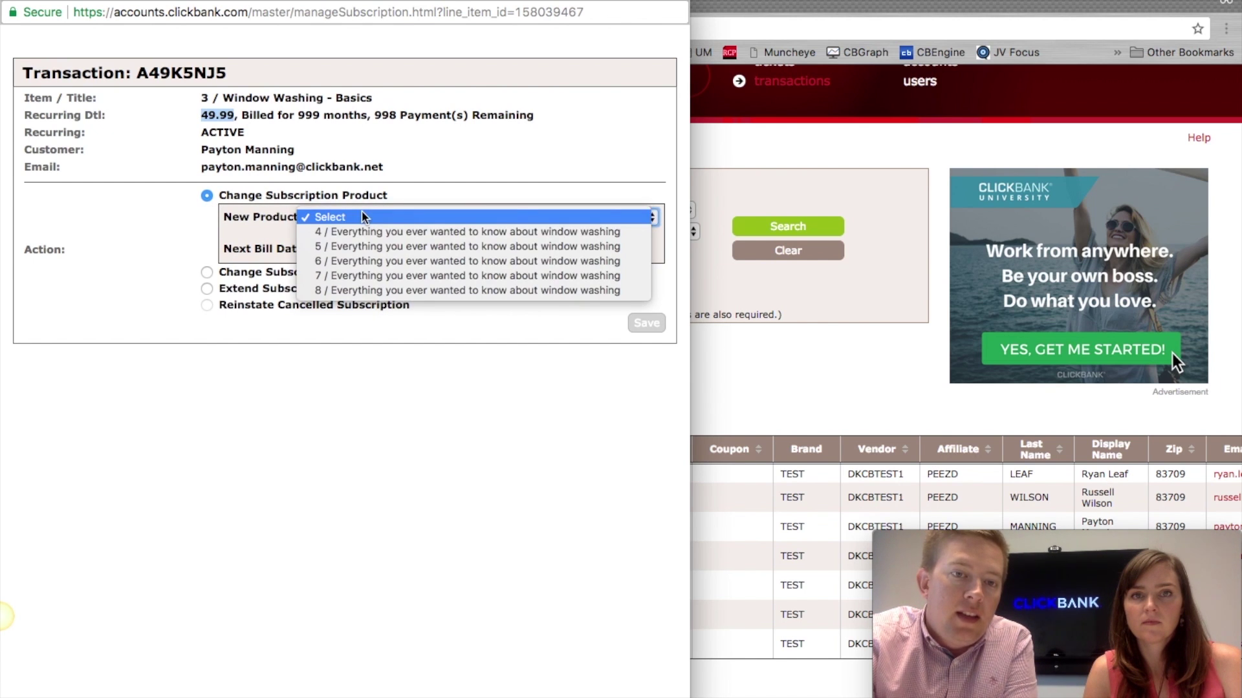
{"action": "left_click", "coordinate": [370, 274]}
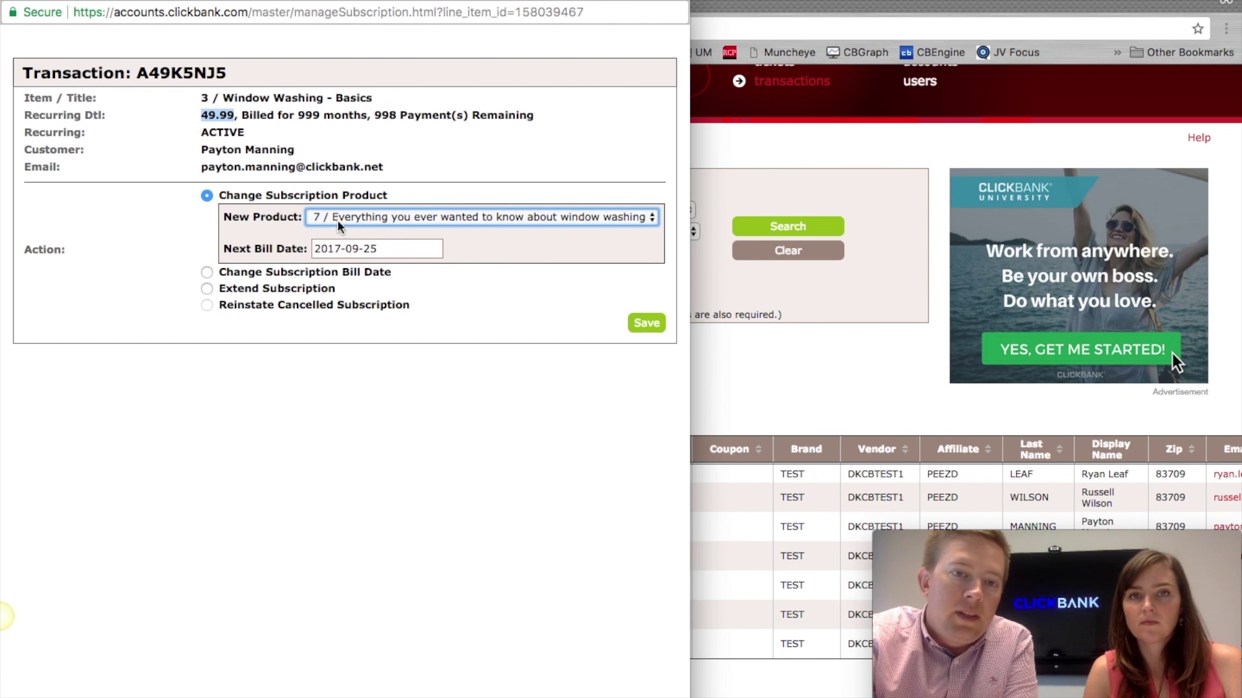
{"action": "left_click_drag", "start_coordinate": [377, 249], "coordinate": [349, 250]}
{"action": "left_click", "coordinate": [349, 249]}
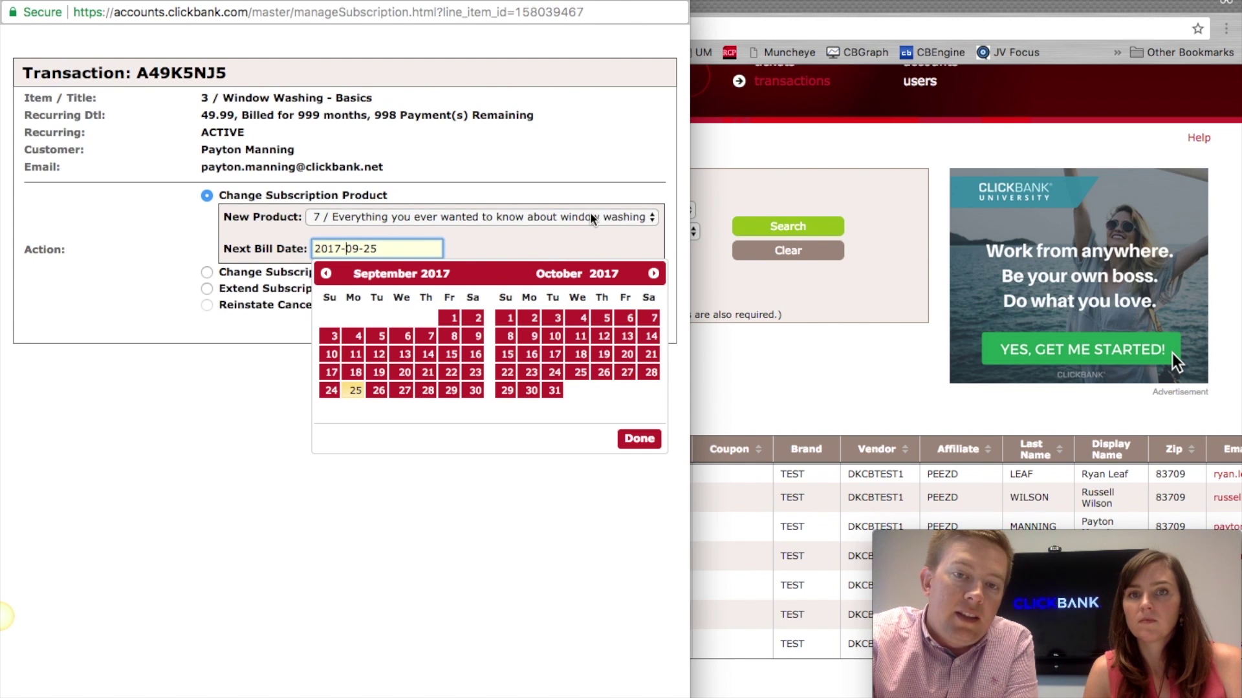
{"action": "left_click", "coordinate": [628, 440]}
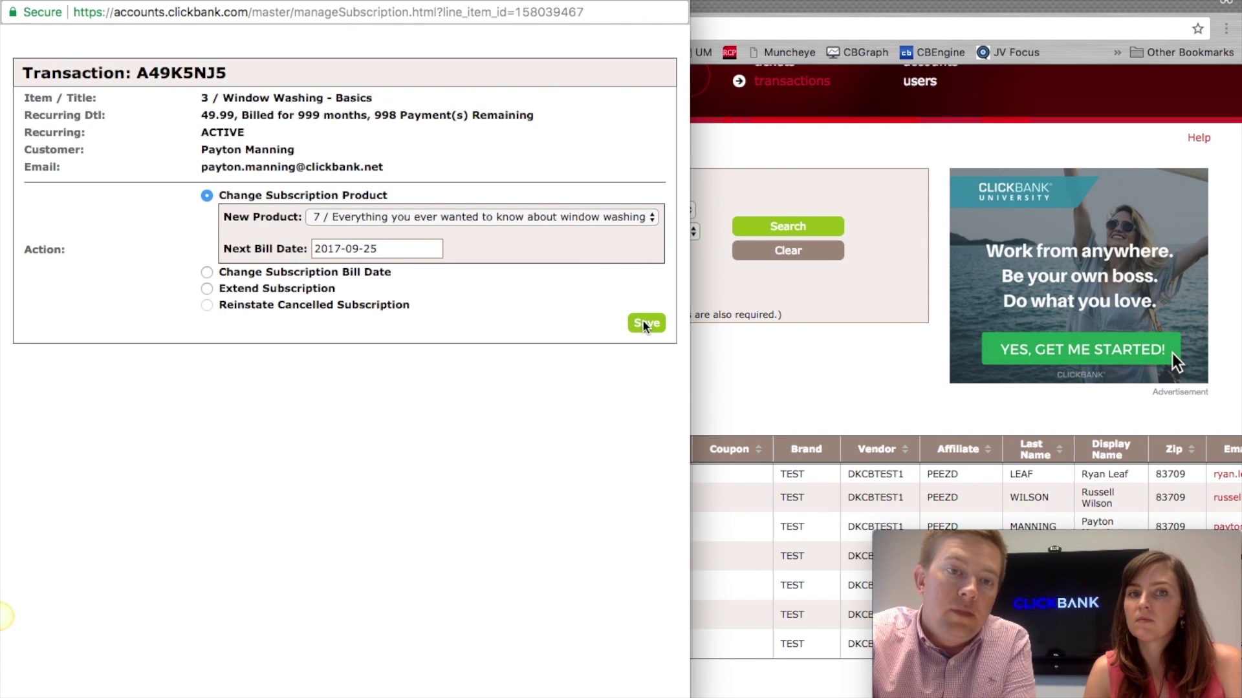
Step: Pick a new bill date of September 26, 2017, then choose Extend Subscription instead
{"action": "left_click", "coordinate": [204, 273]}
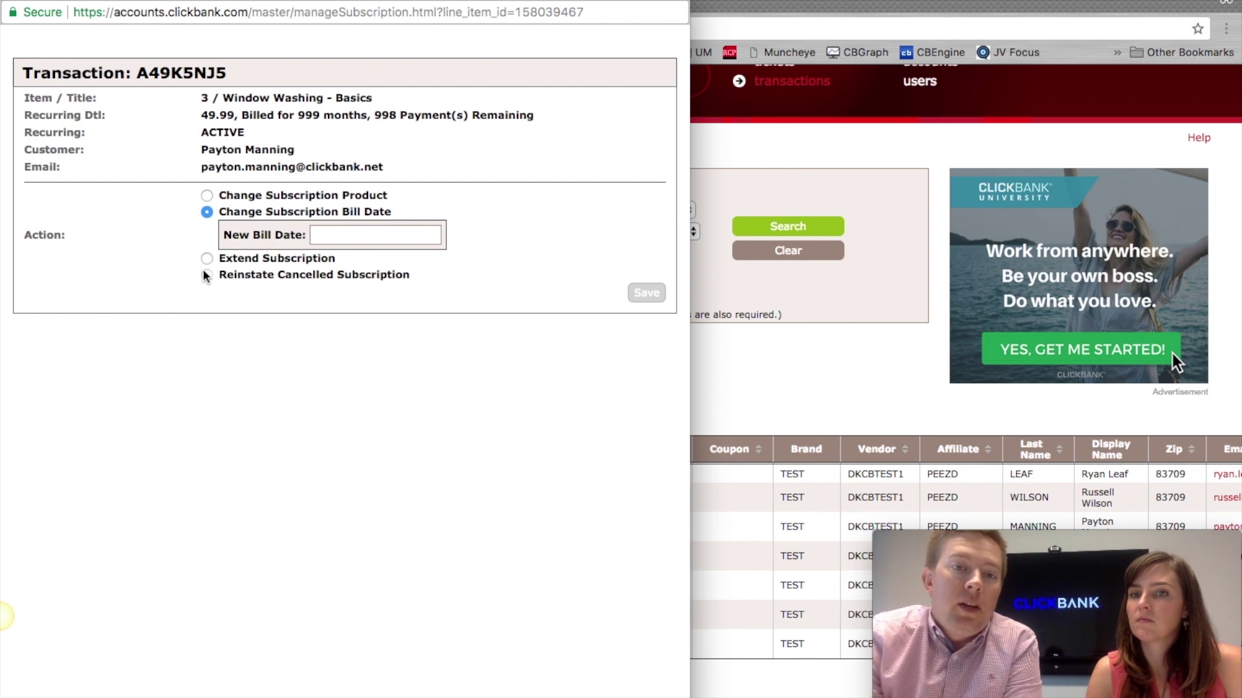
{"action": "left_click", "coordinate": [316, 238]}
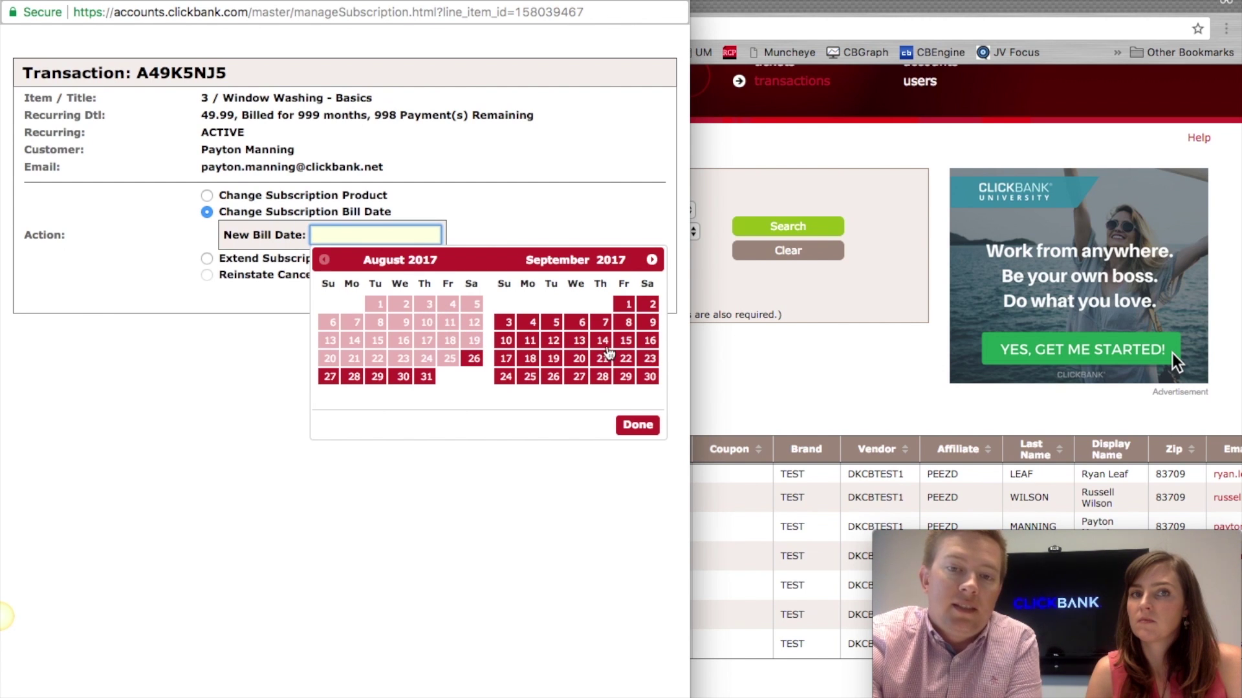
{"action": "left_click", "coordinate": [554, 379]}
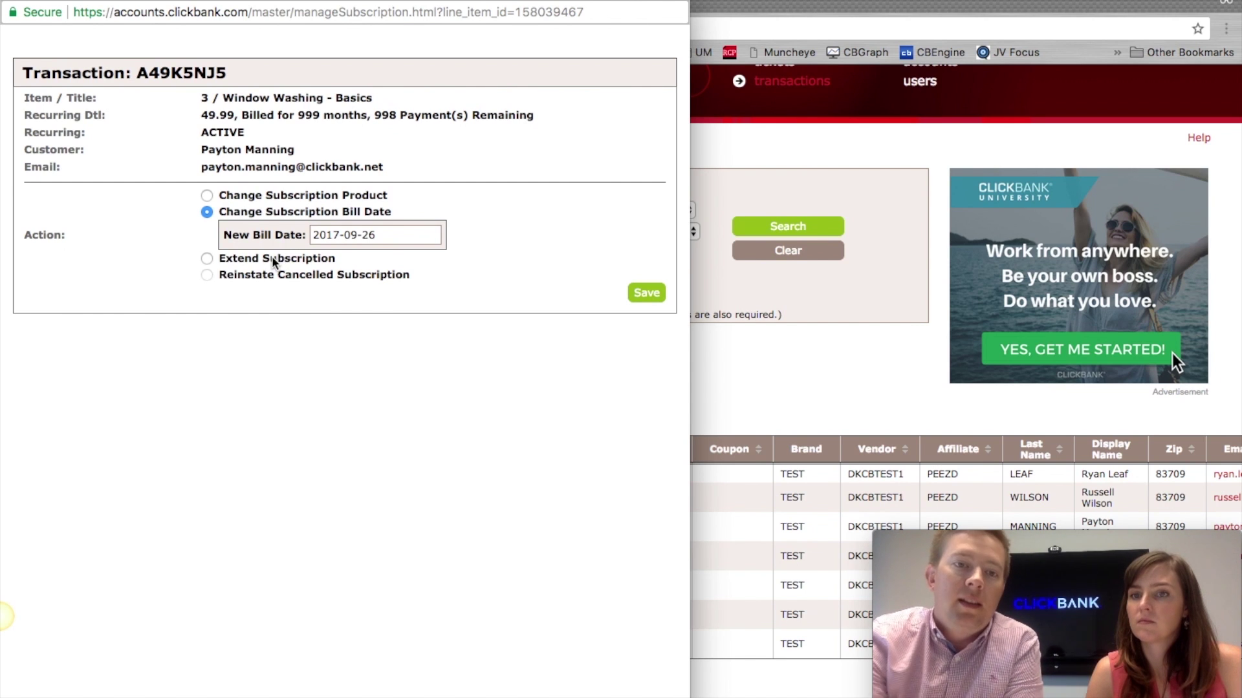
{"action": "left_click", "coordinate": [207, 258]}
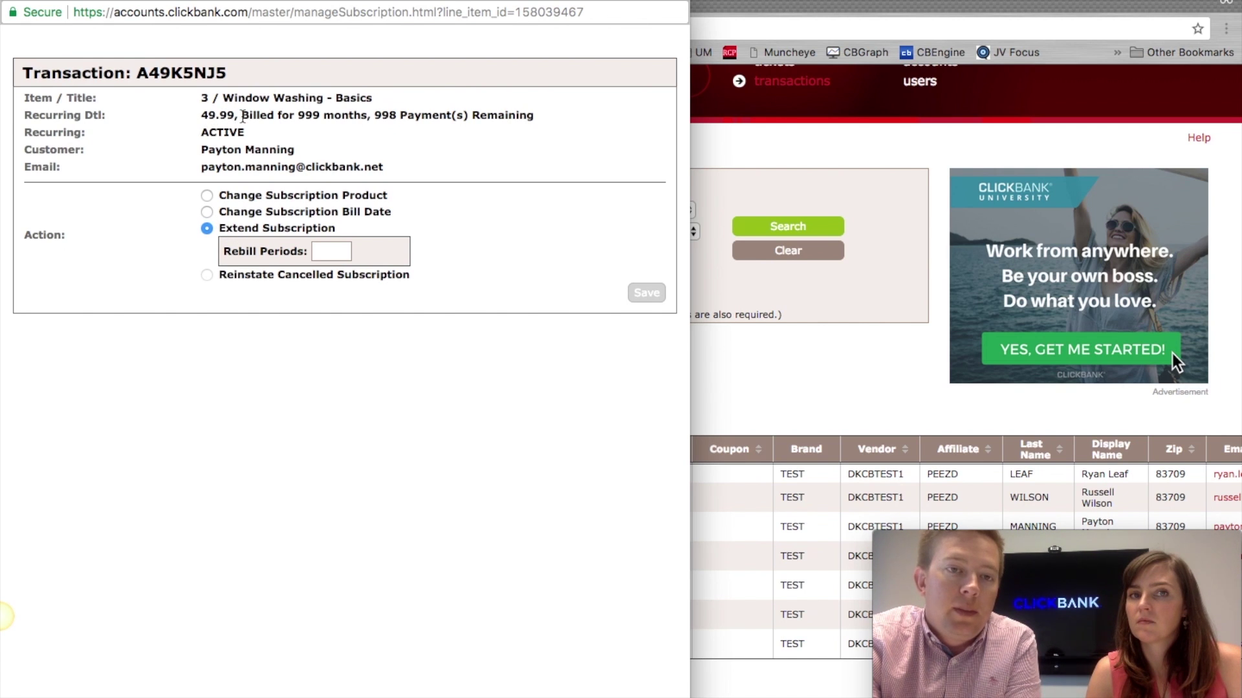
Step: Raise the Rebill Periods count to 5 with the spinner, then set it back to 0
{"action": "left_click_drag", "start_coordinate": [243, 117], "coordinate": [367, 115]}
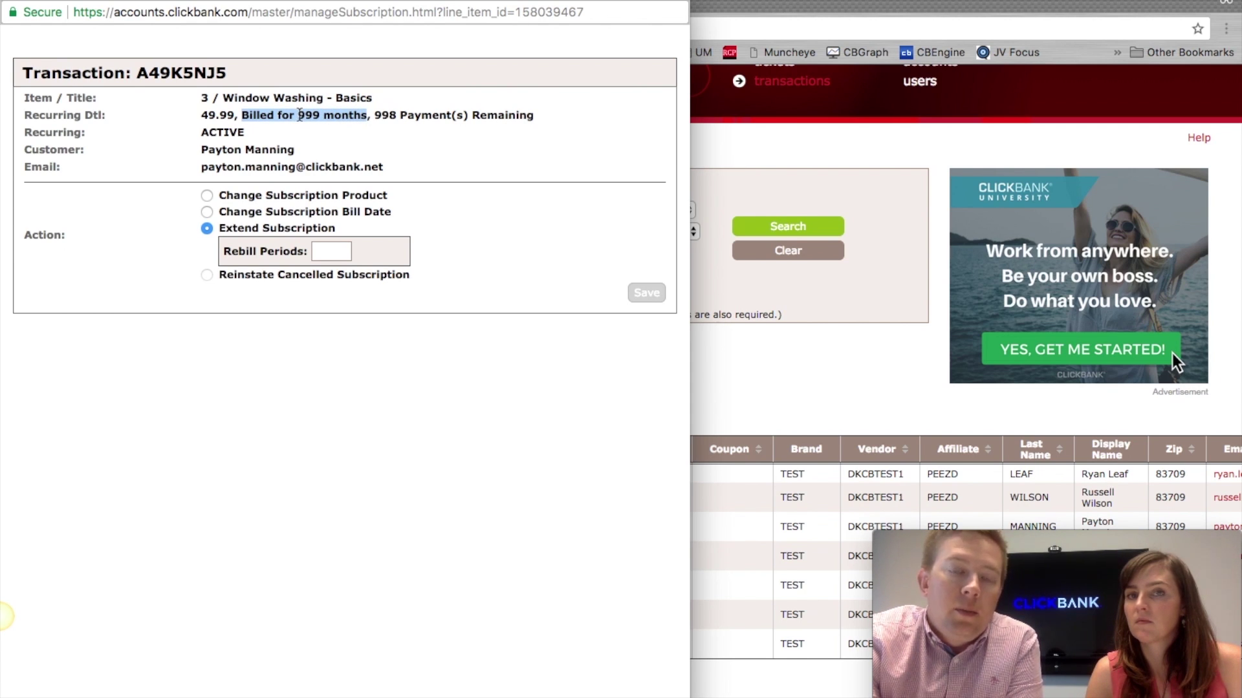
{"action": "left_click", "coordinate": [300, 115]}
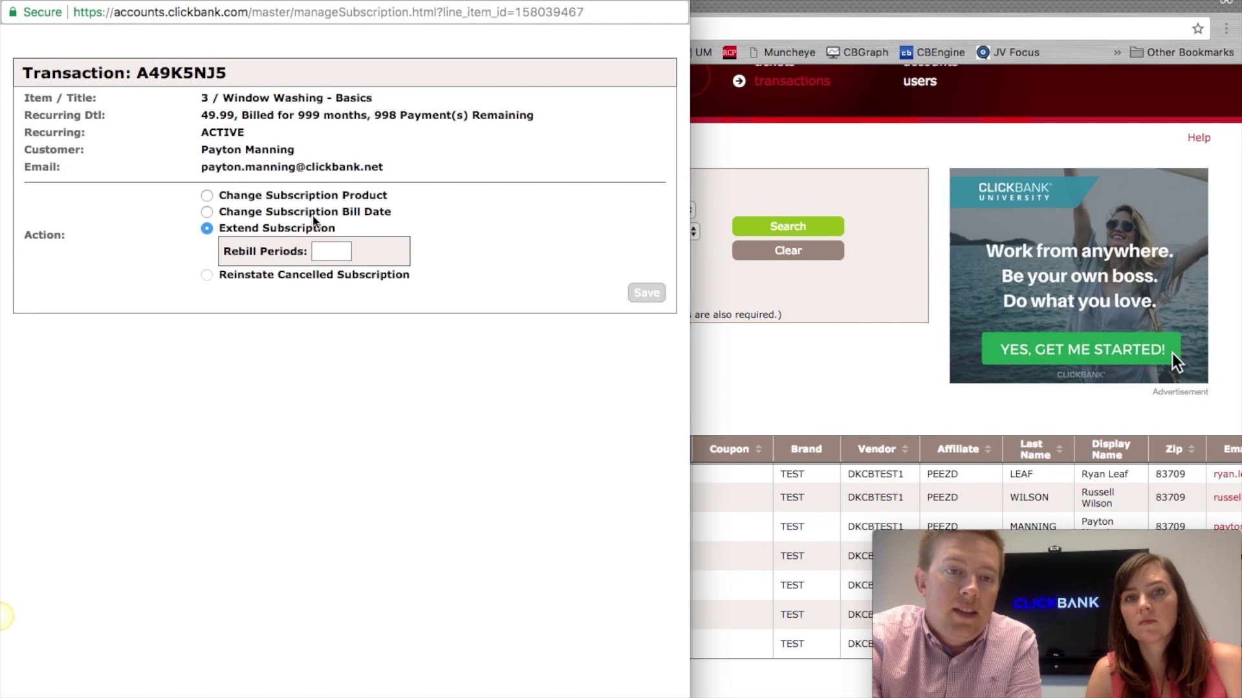
{"action": "right_click", "coordinate": [328, 251]}
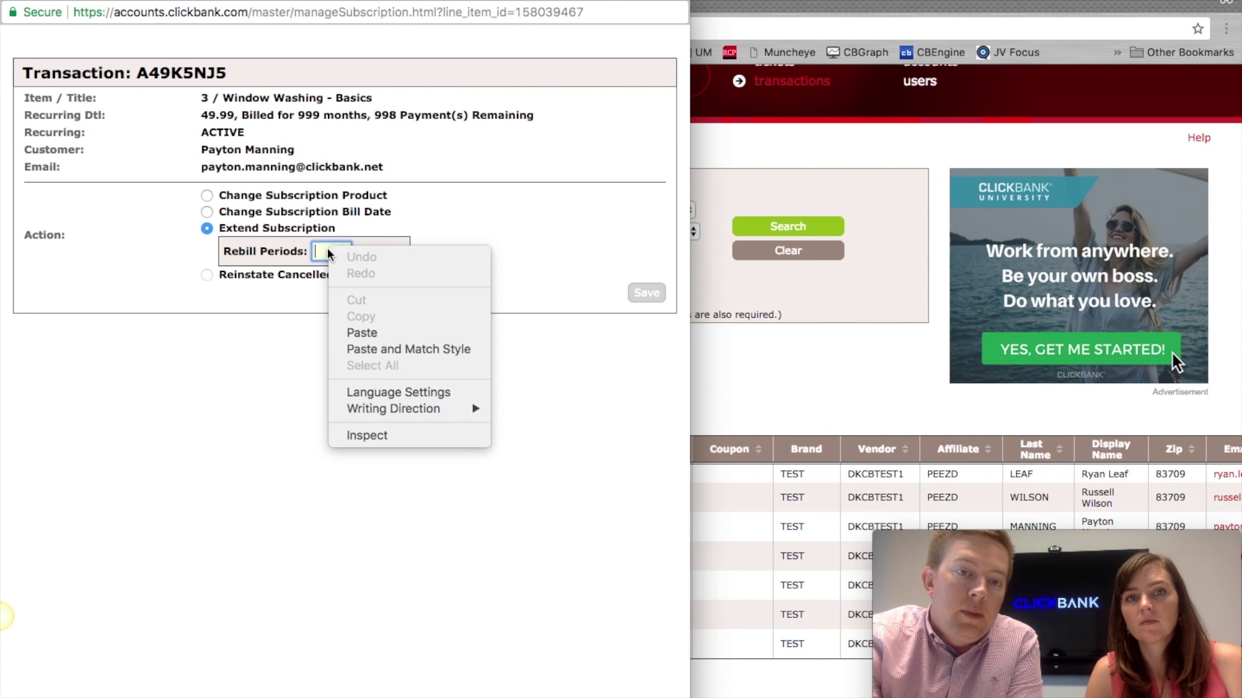
{"action": "left_click", "coordinate": [298, 115]}
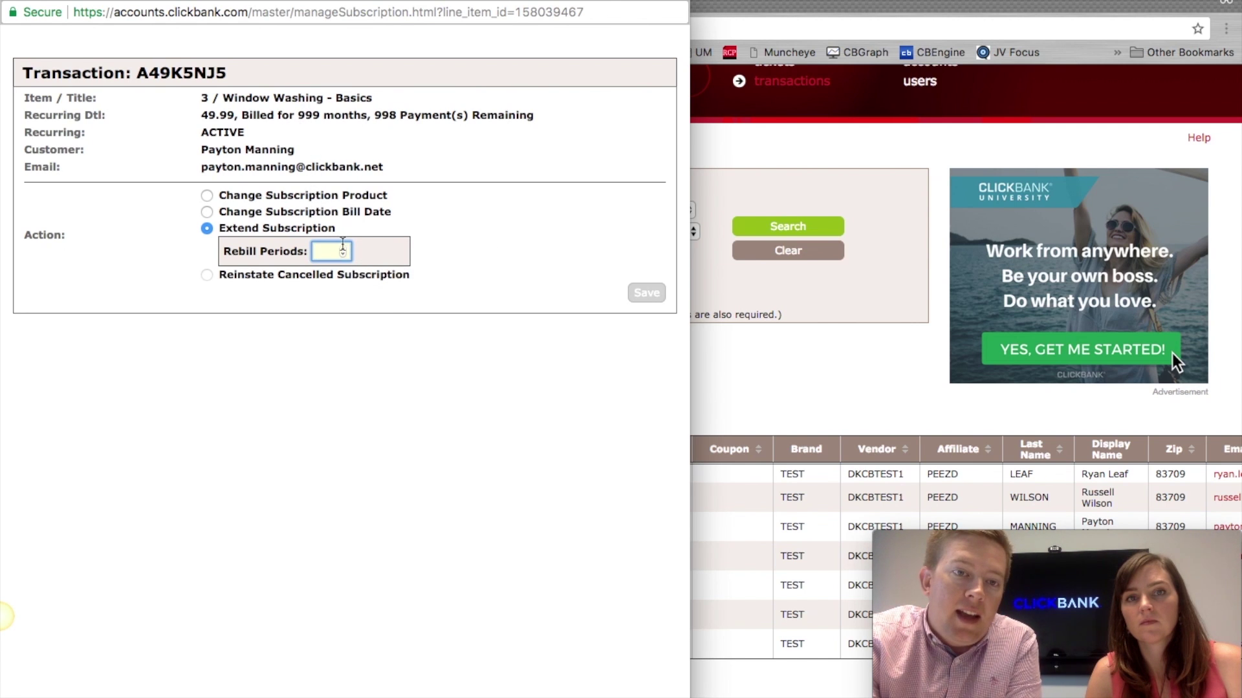
{"action": "left_click", "coordinate": [343, 248]}
{"action": "left_click", "coordinate": [344, 249]}
{"action": "left_click", "coordinate": [344, 248]}
{"action": "left_click", "coordinate": [344, 249]}
{"action": "left_click", "coordinate": [344, 248]}
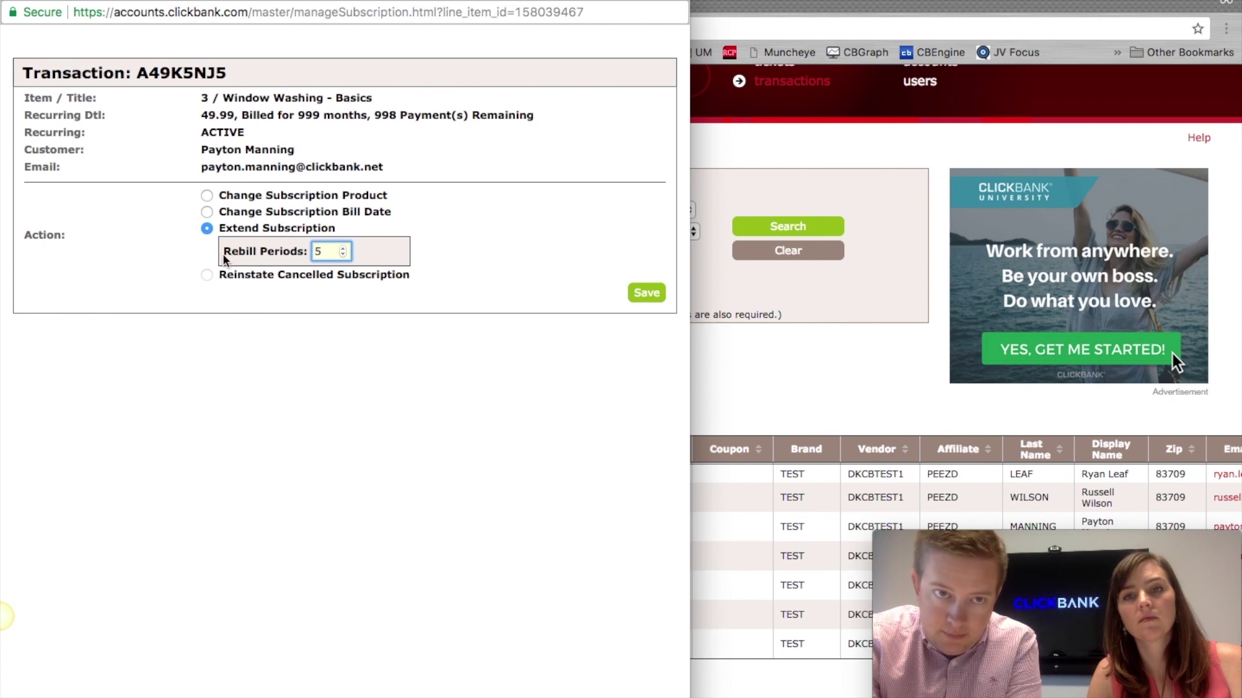
{"action": "right_click", "coordinate": [328, 254]}
{"action": "left_click", "coordinate": [305, 257]}
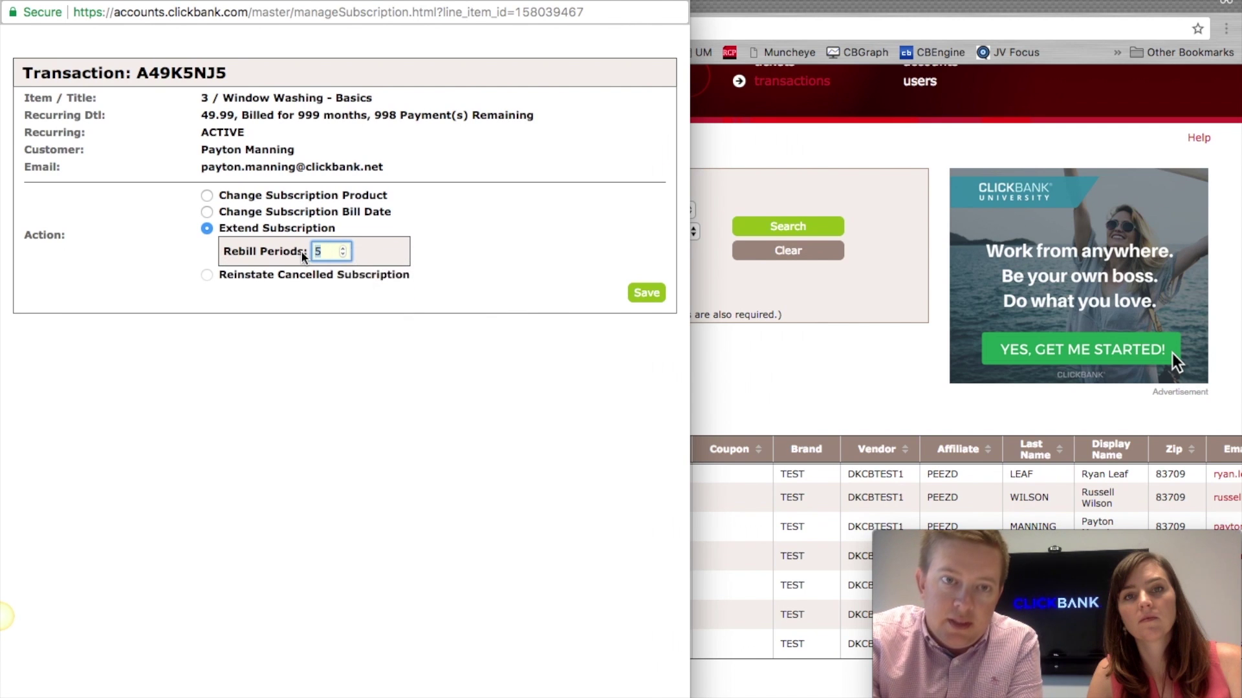
{"action": "type", "text": "0"}
{"action": "left_click", "coordinate": [224, 280]}
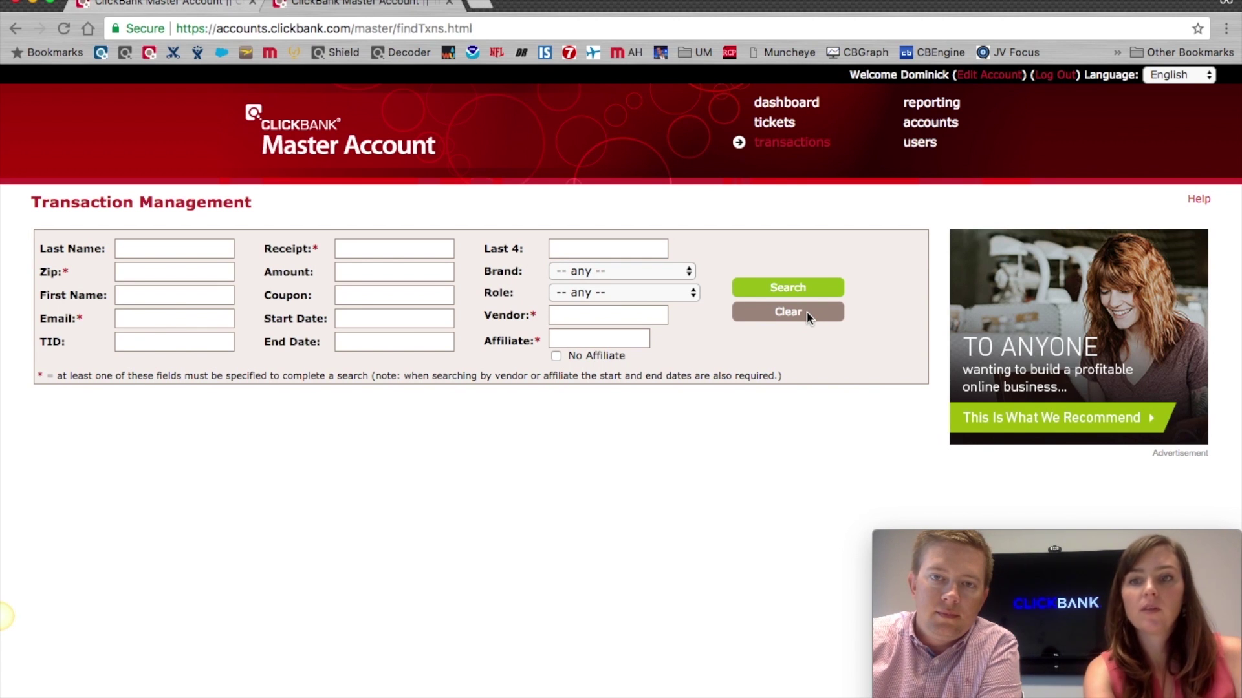
Step: Open the Ticket Management page showing the open Tech Support ticket about window washing
{"action": "left_click", "coordinate": [774, 125]}
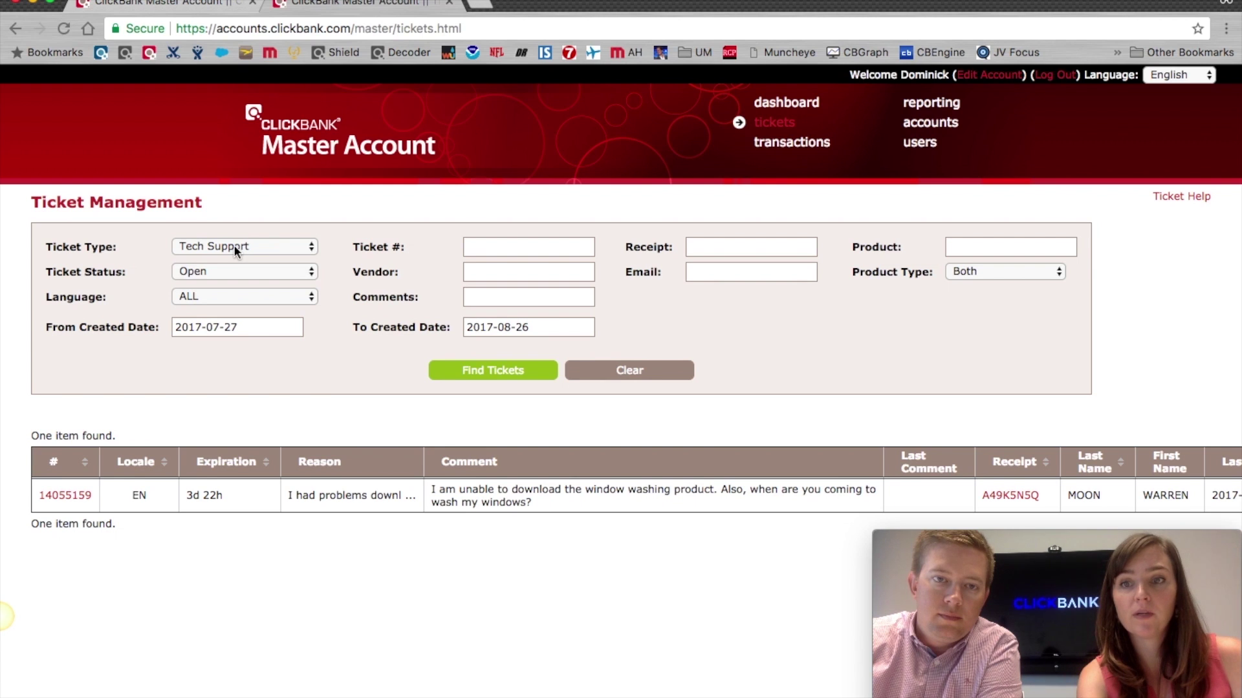
Step: Filter open tickets to Refund and open the $31.79 Window Washing - Basics refund ticket
{"action": "left_click", "coordinate": [234, 247]}
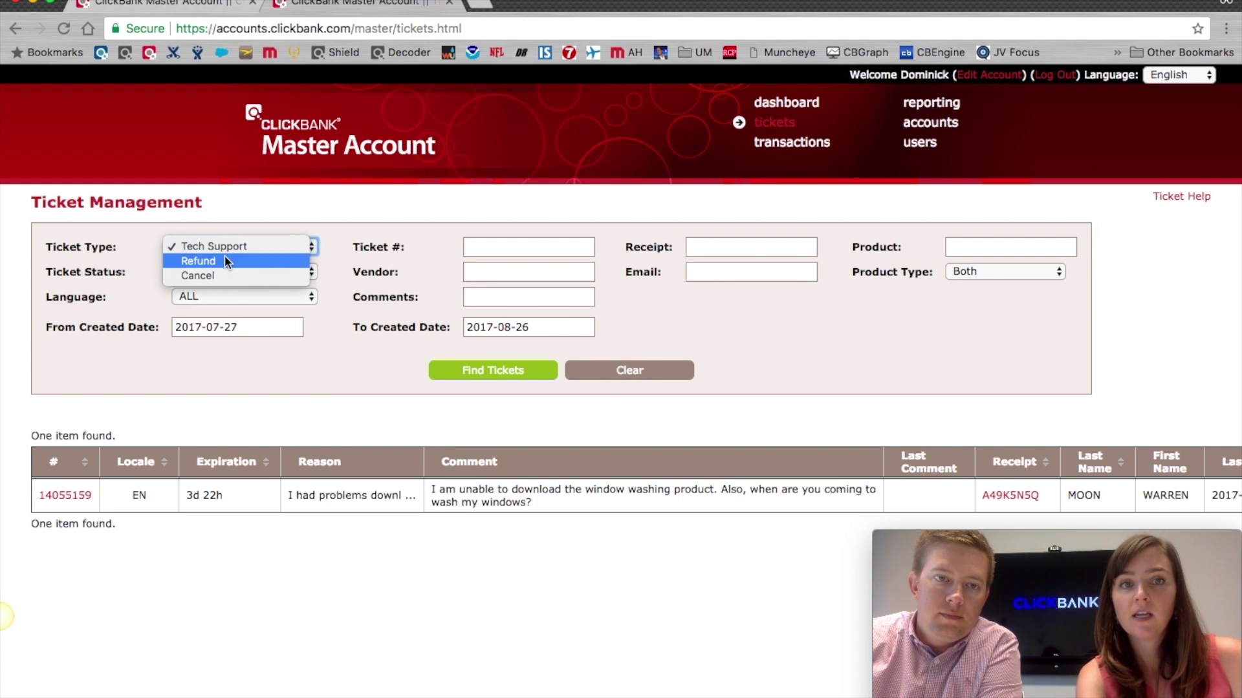
{"action": "left_click", "coordinate": [224, 261]}
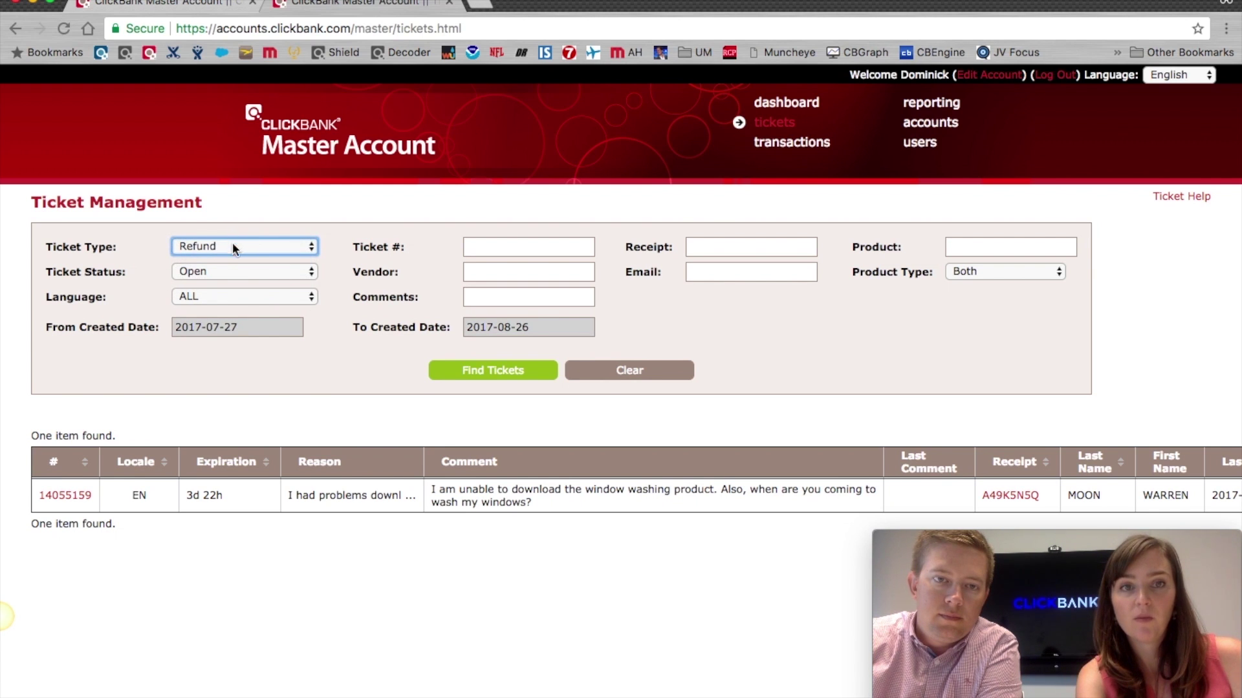
{"action": "left_click", "coordinate": [498, 373]}
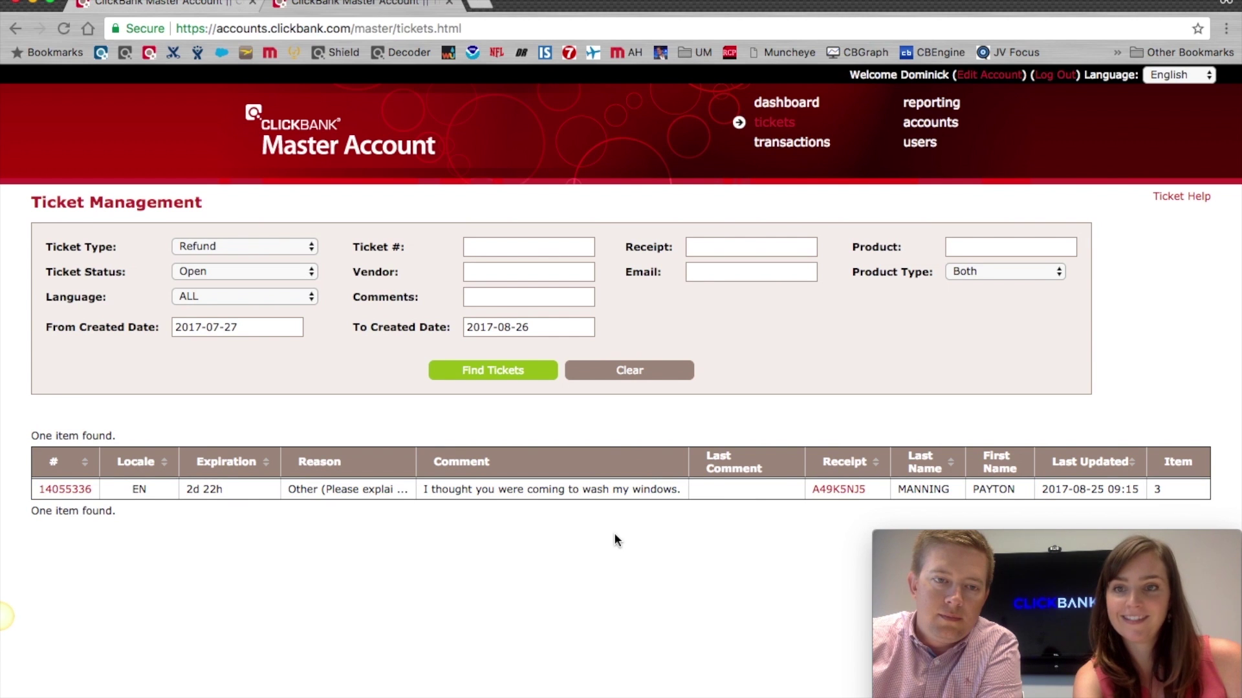
{"action": "left_click", "coordinate": [68, 490]}
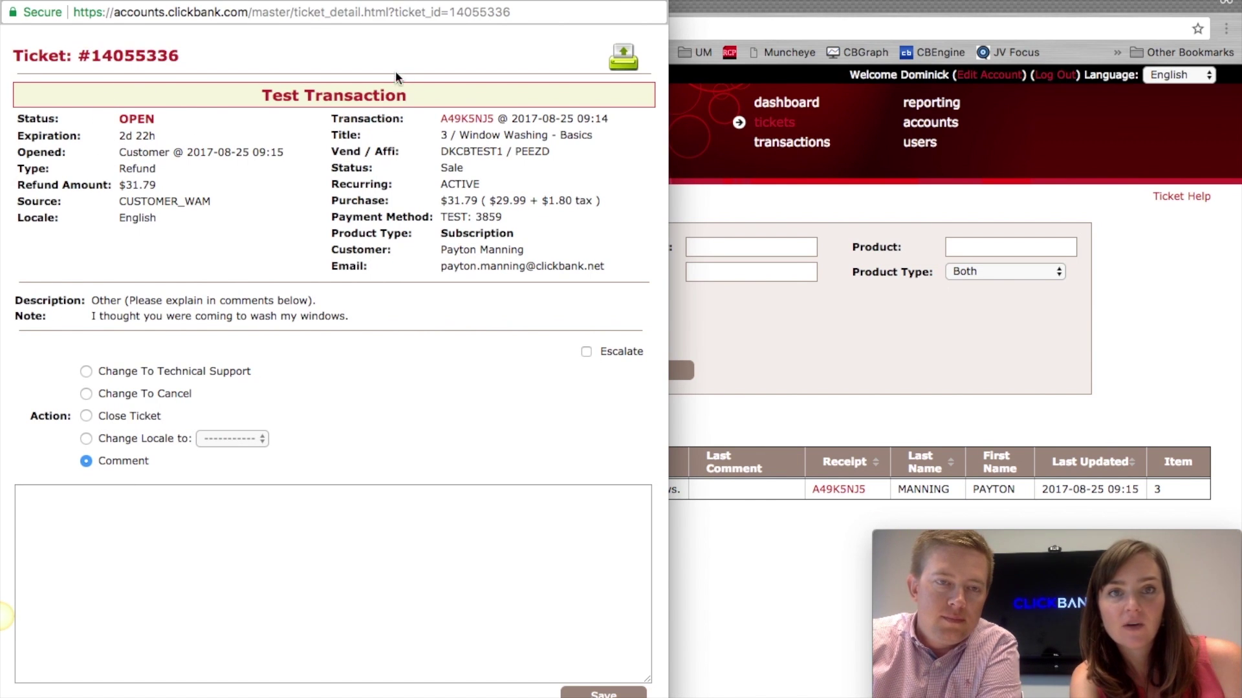
{"action": "left_click_drag", "start_coordinate": [87, 317], "coordinate": [388, 316]}
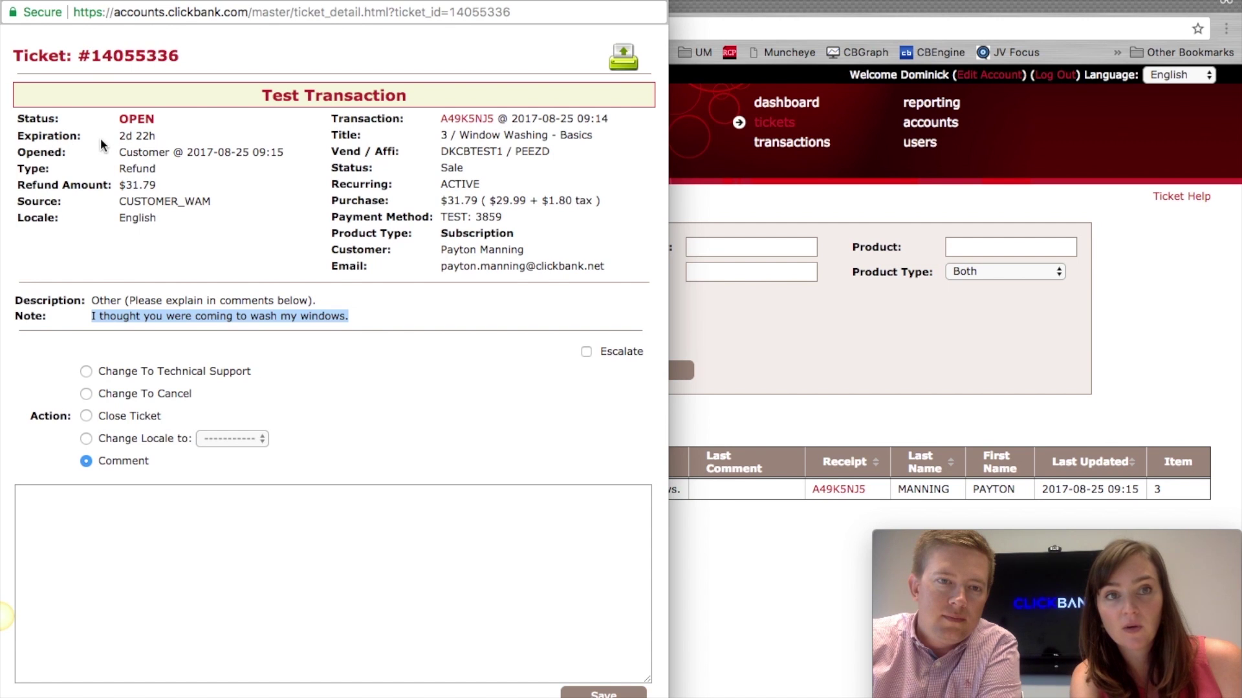
{"action": "left_click_drag", "start_coordinate": [116, 152], "coordinate": [270, 153]}
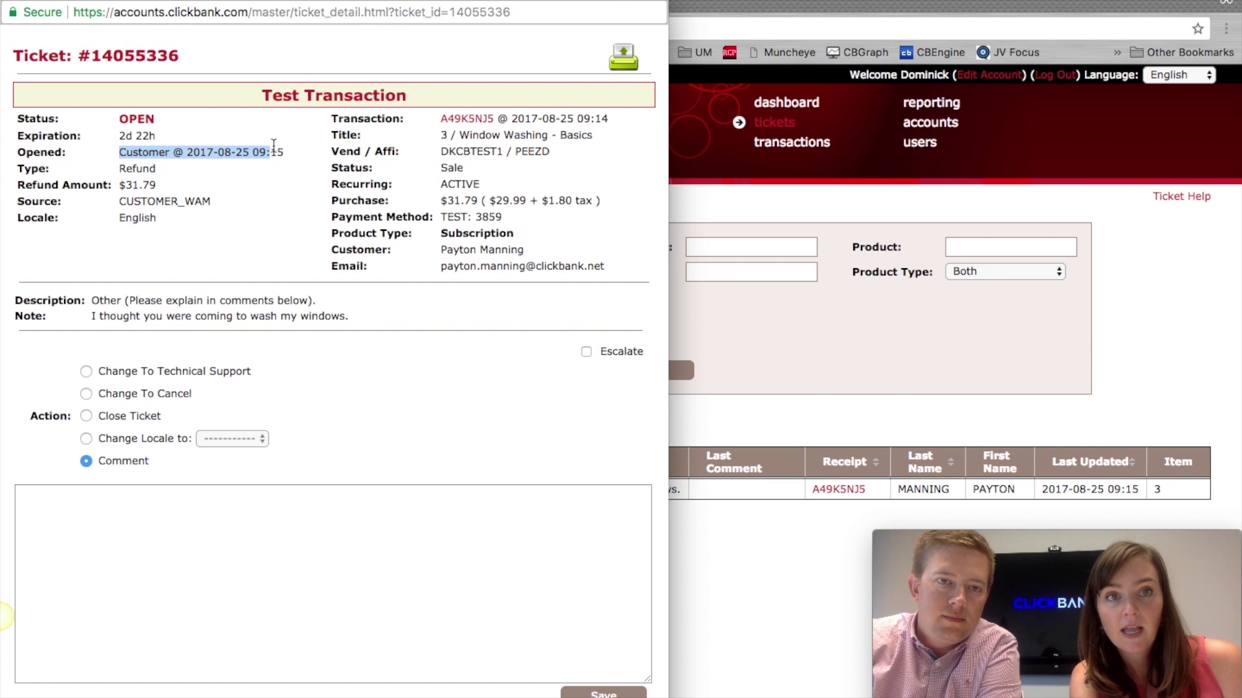
{"action": "left_click", "coordinate": [115, 135]}
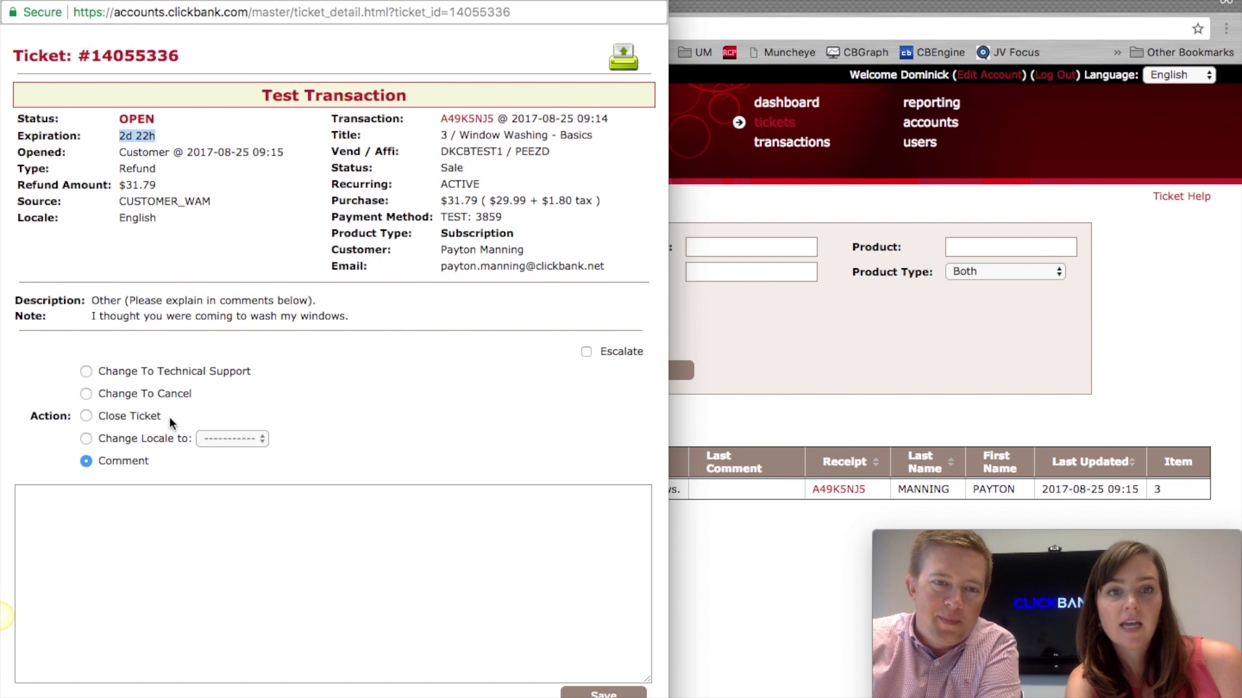
{"action": "left_click", "coordinate": [87, 371]}
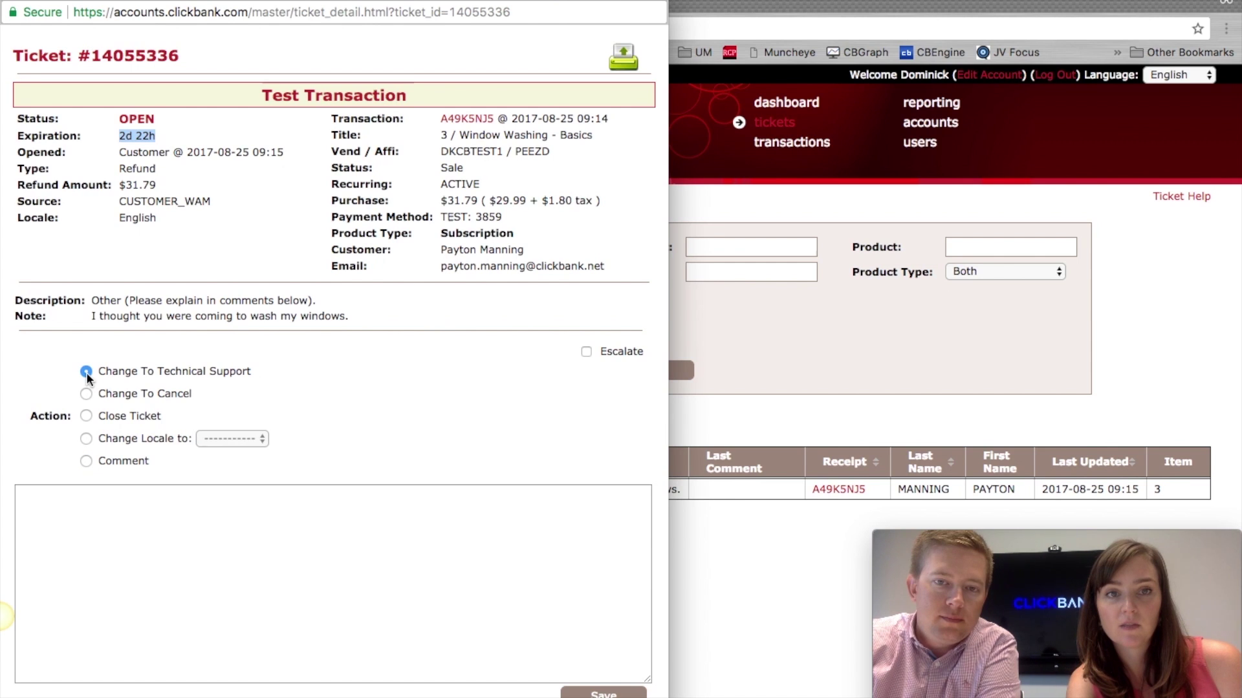
{"action": "left_click", "coordinate": [186, 574]}
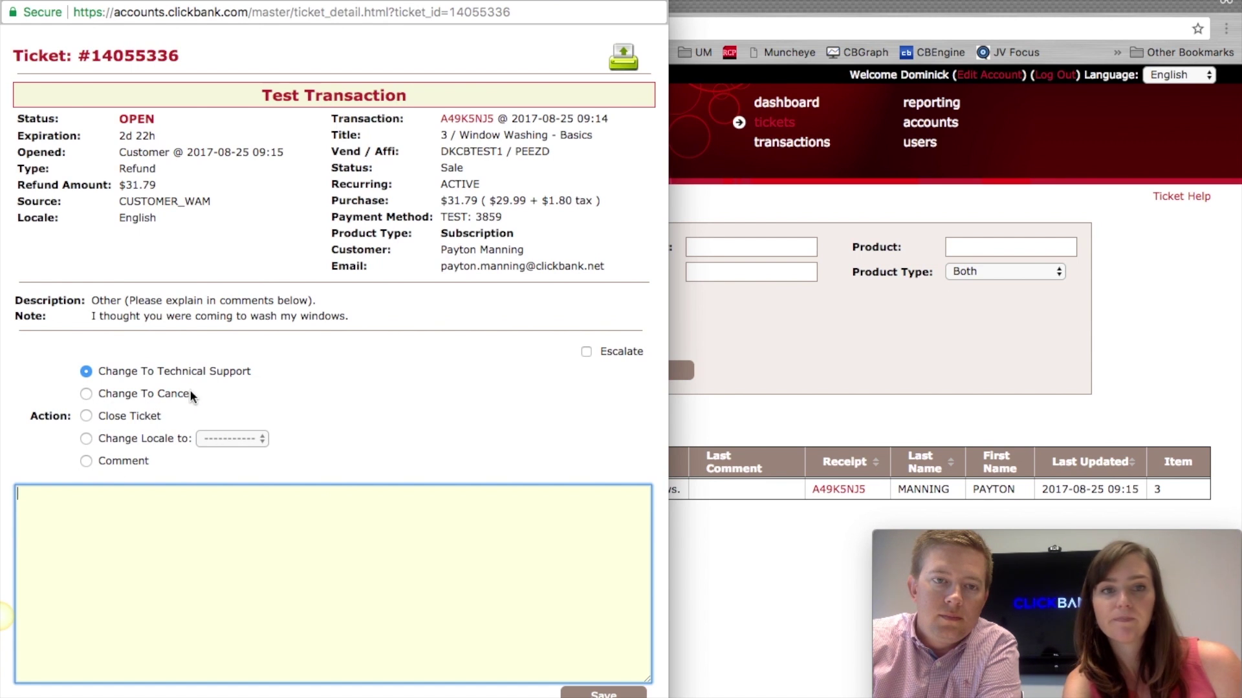
{"action": "left_click", "coordinate": [142, 379]}
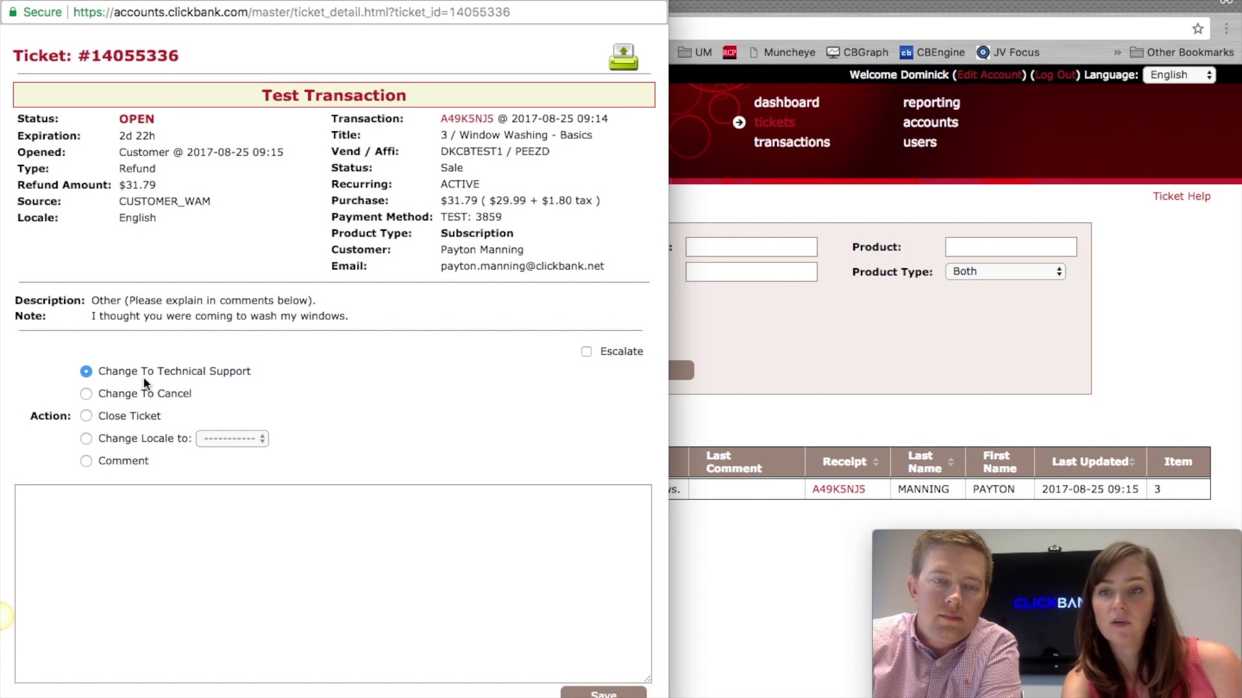
{"action": "left_click", "coordinate": [190, 533]}
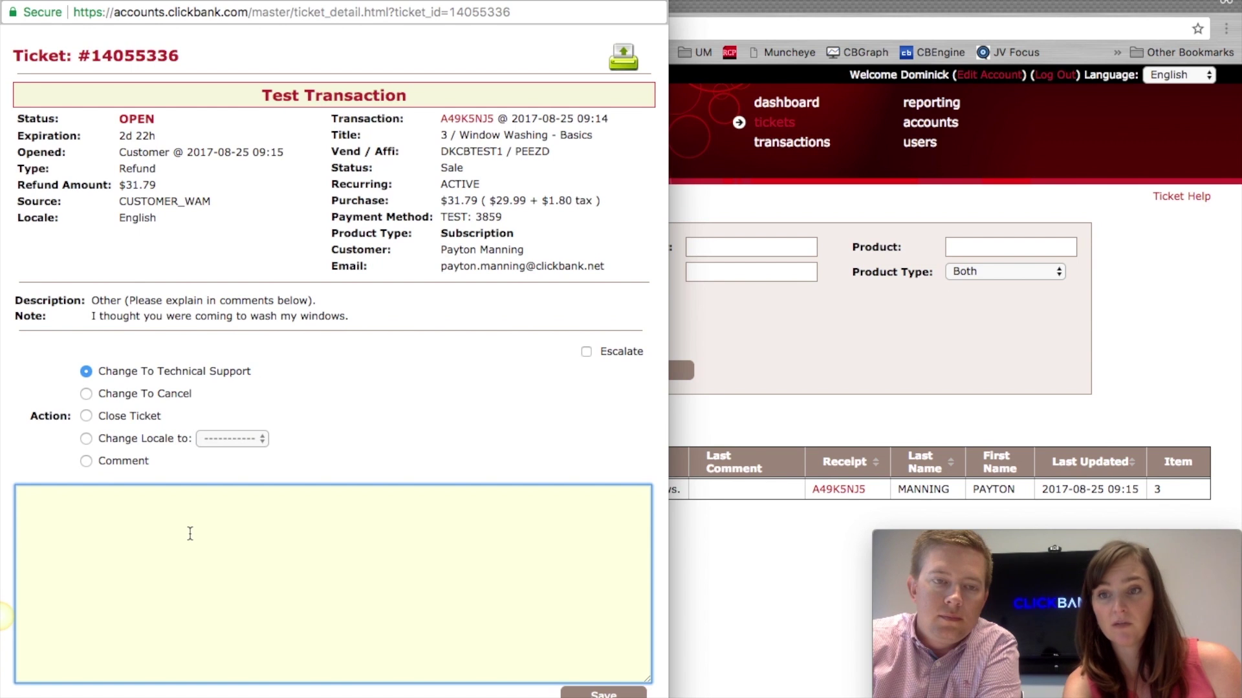
{"action": "left_click", "coordinate": [86, 393]}
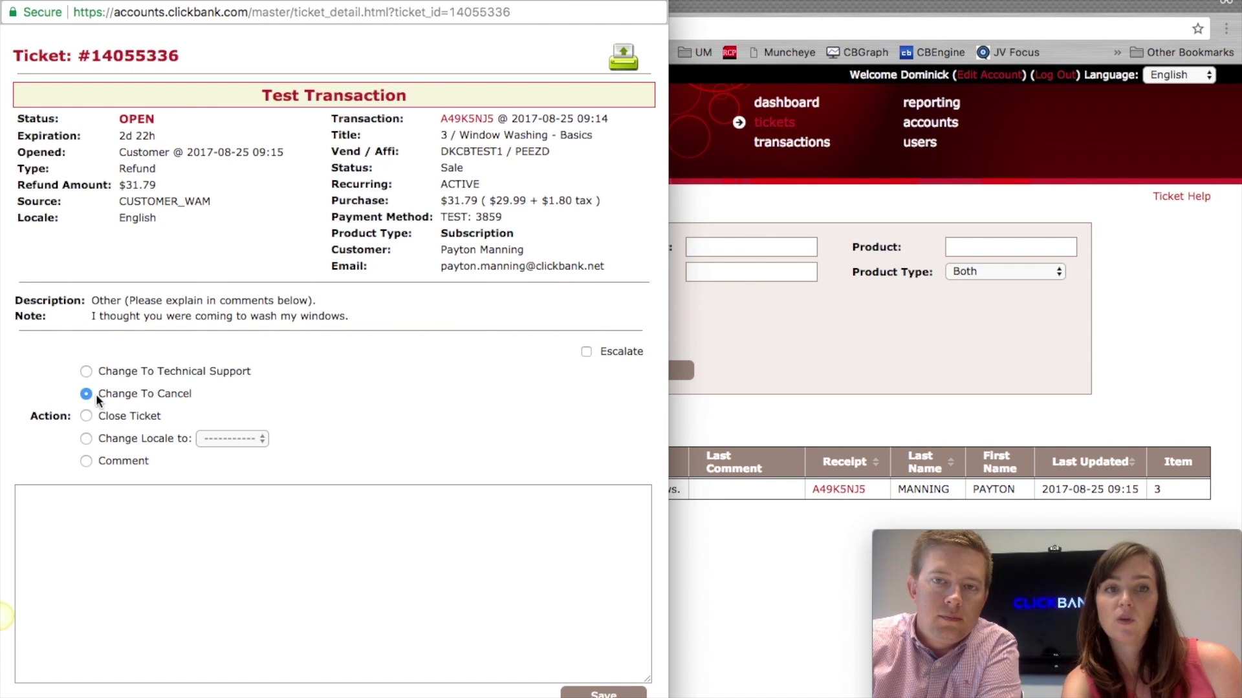
{"action": "left_click", "coordinate": [124, 549]}
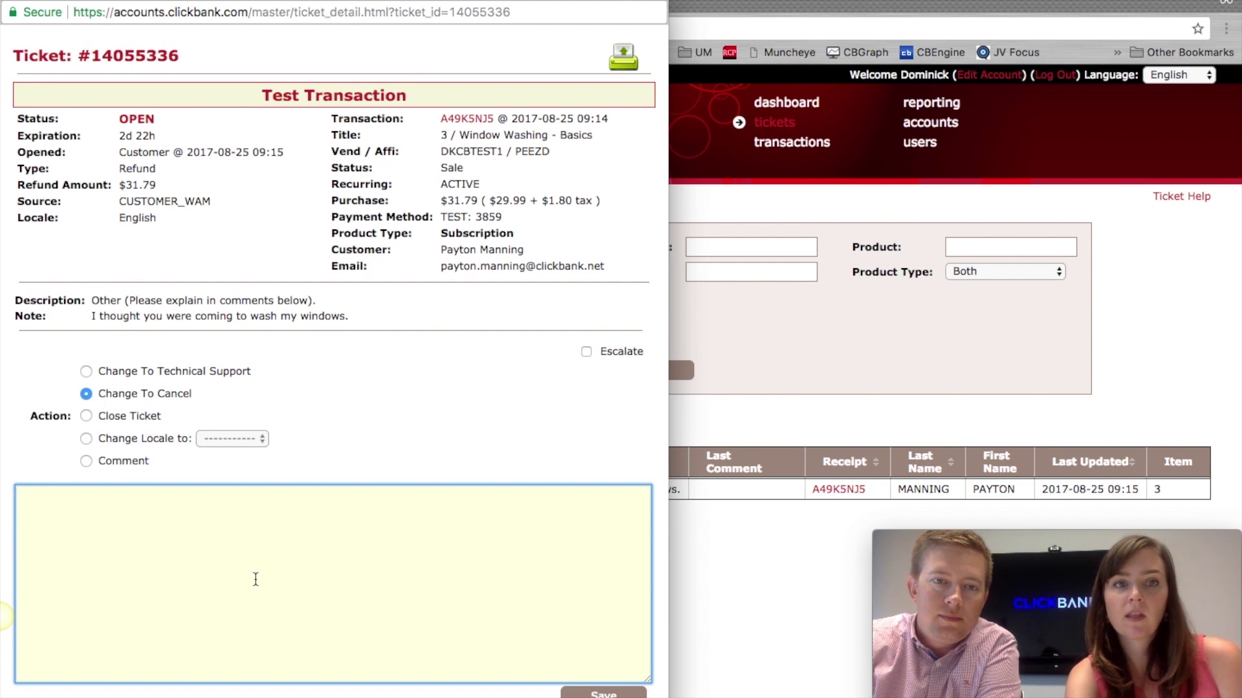
{"action": "left_click", "coordinate": [88, 413]}
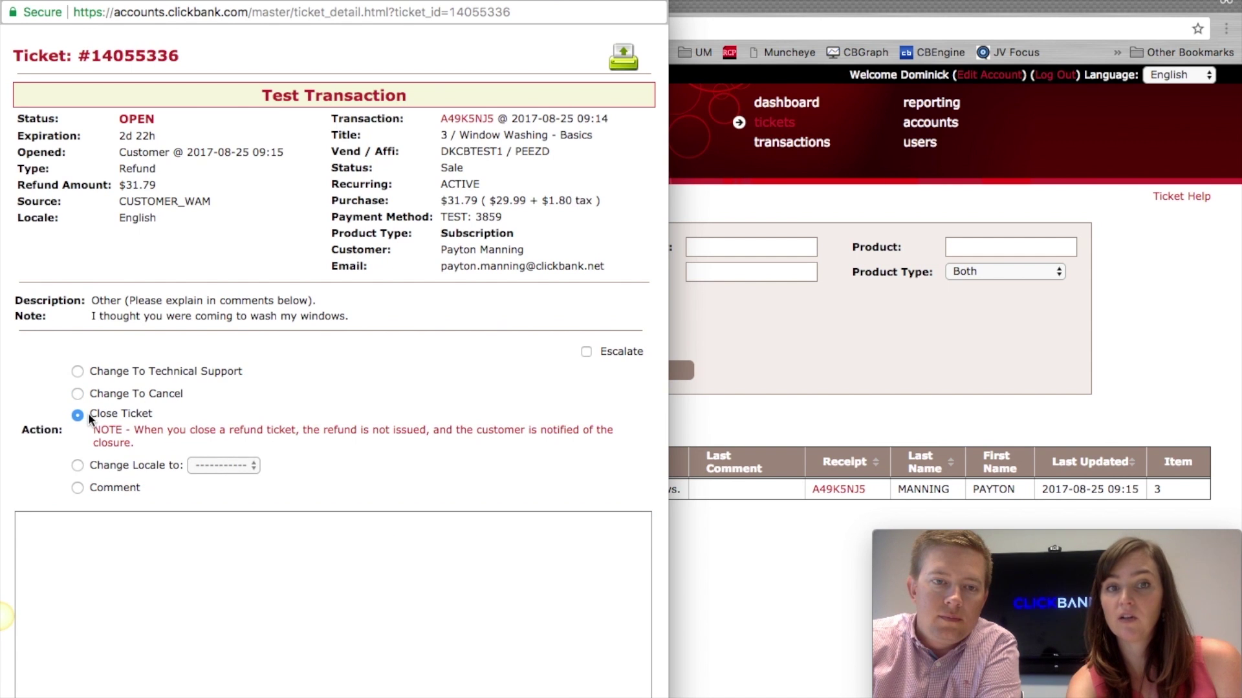
{"action": "left_click", "coordinate": [142, 566]}
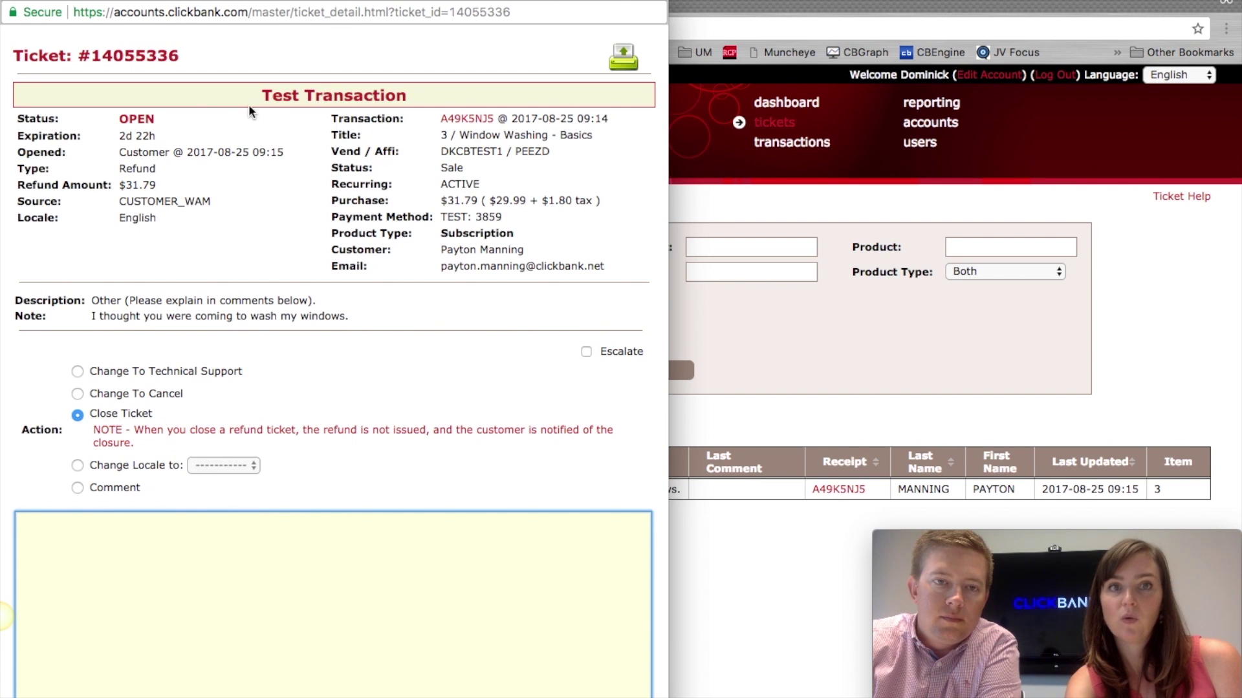
{"action": "left_click", "coordinate": [11, 3]}
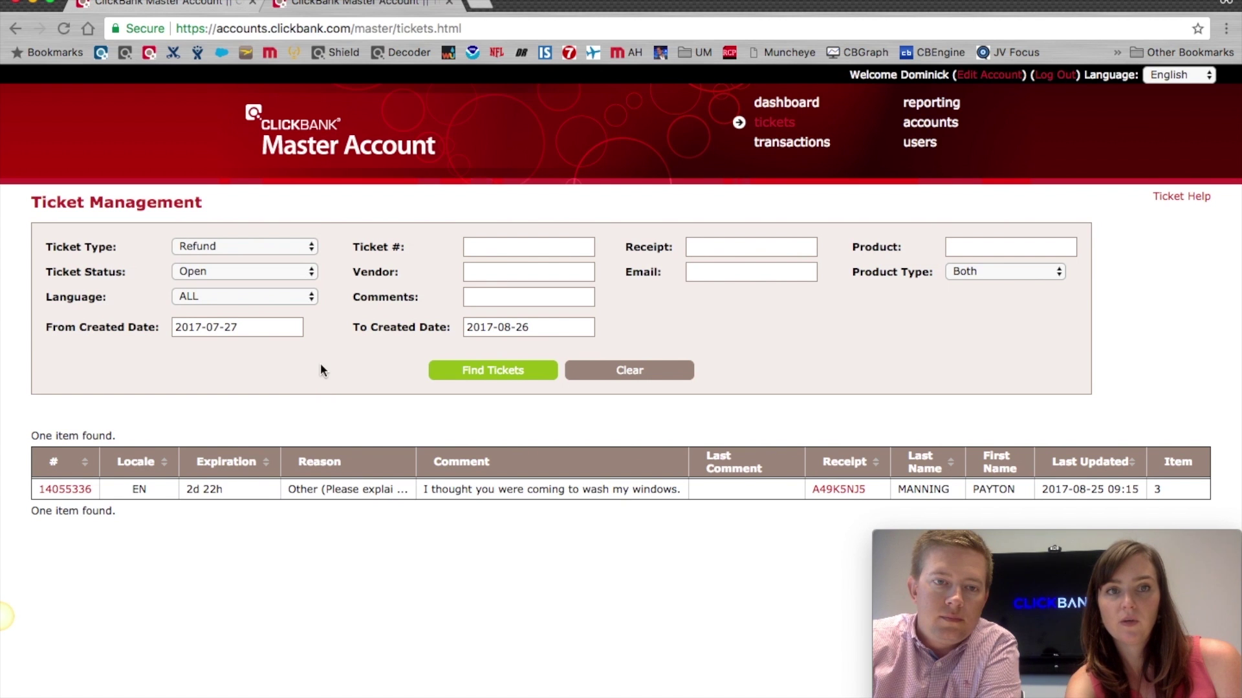
{"action": "left_click", "coordinate": [239, 248]}
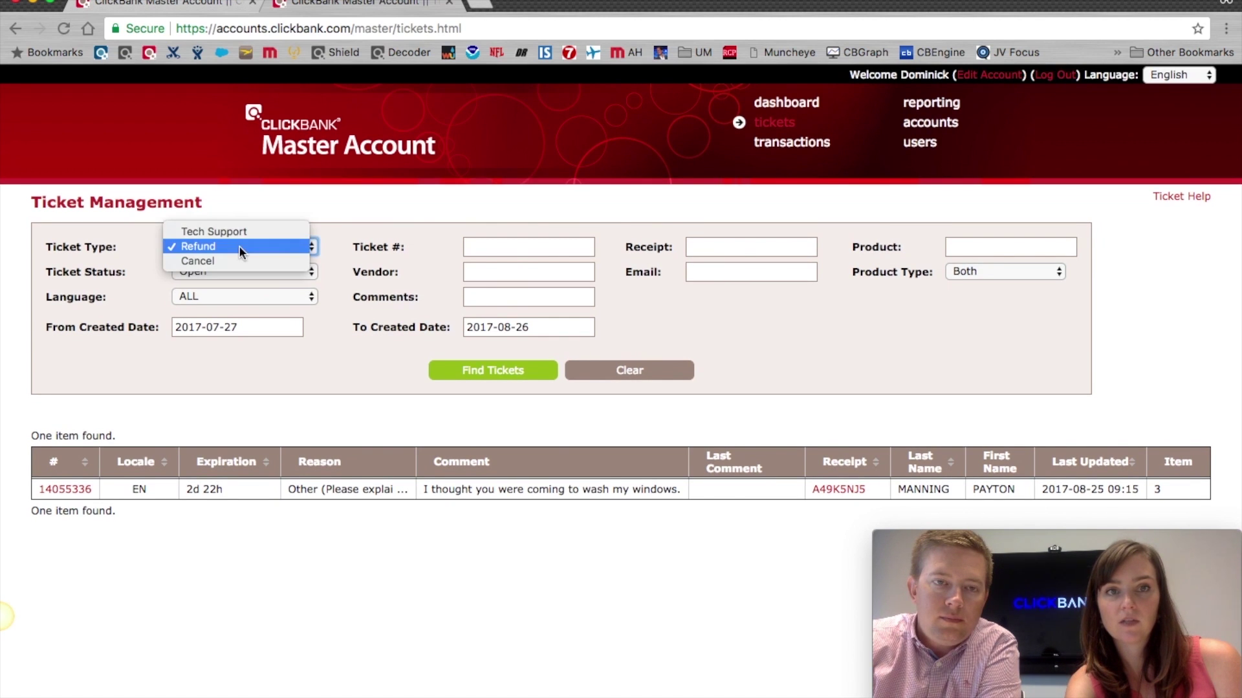
{"action": "left_click", "coordinate": [239, 228]}
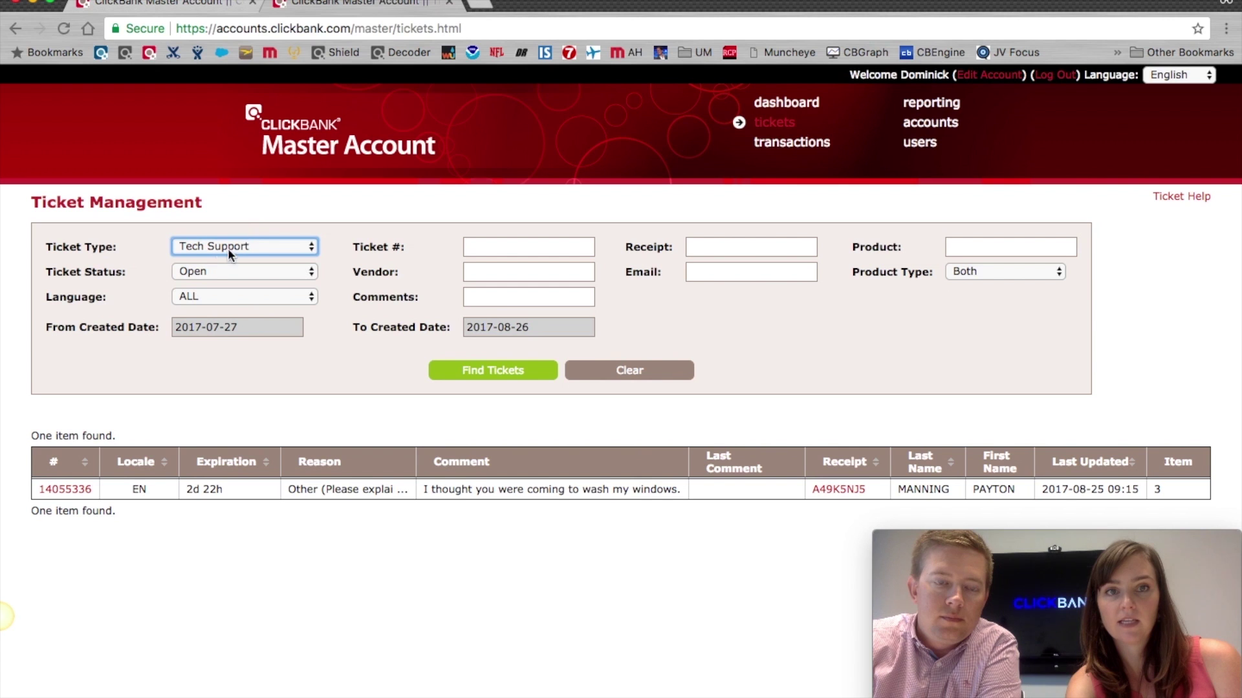
{"action": "left_click", "coordinate": [492, 367]}
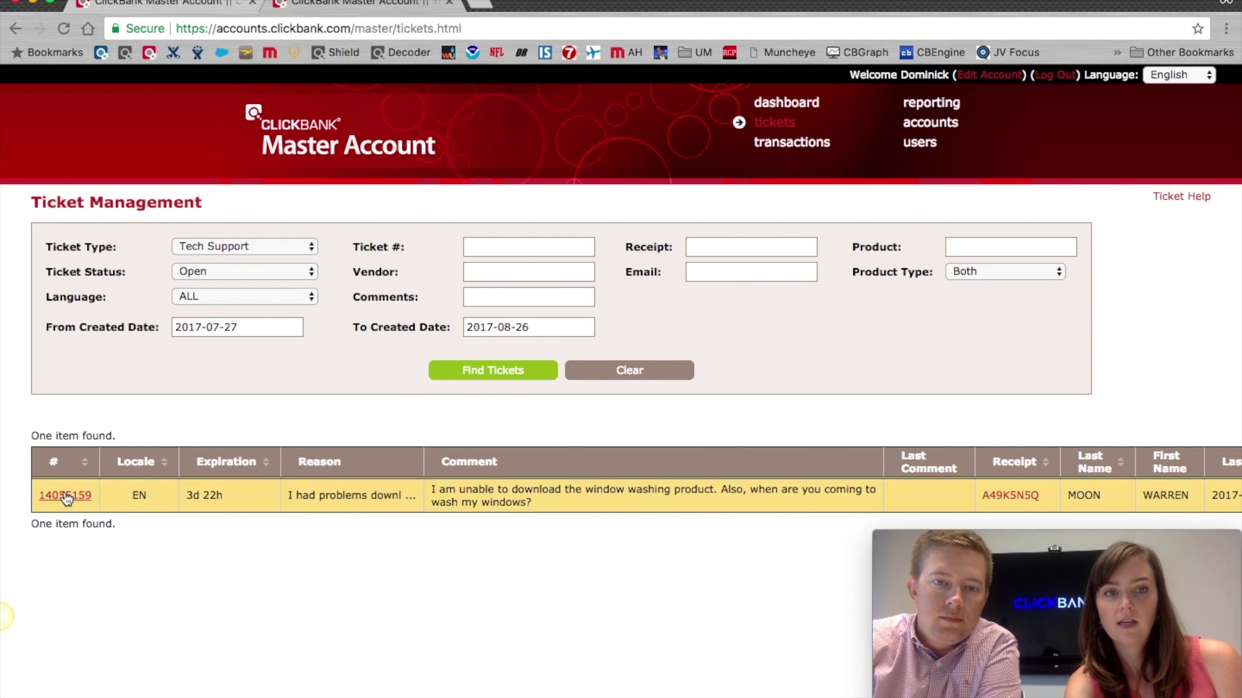
{"action": "left_click", "coordinate": [65, 495]}
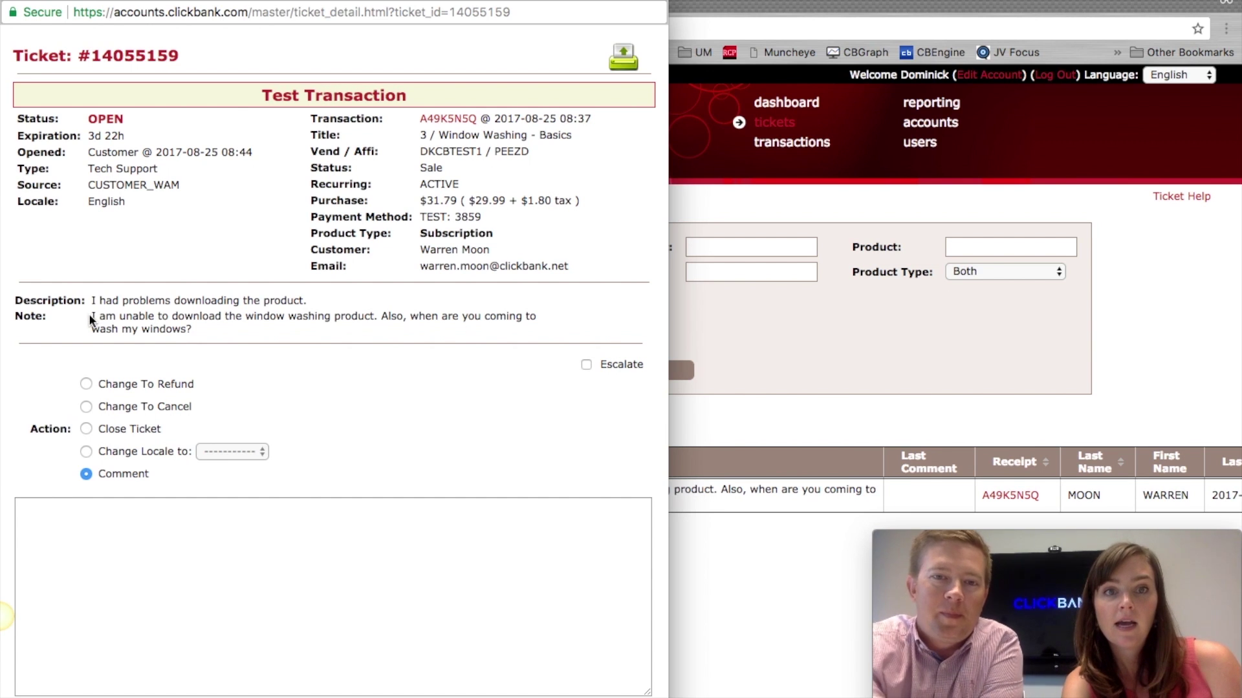
{"action": "left_click_drag", "start_coordinate": [307, 301], "coordinate": [373, 316]}
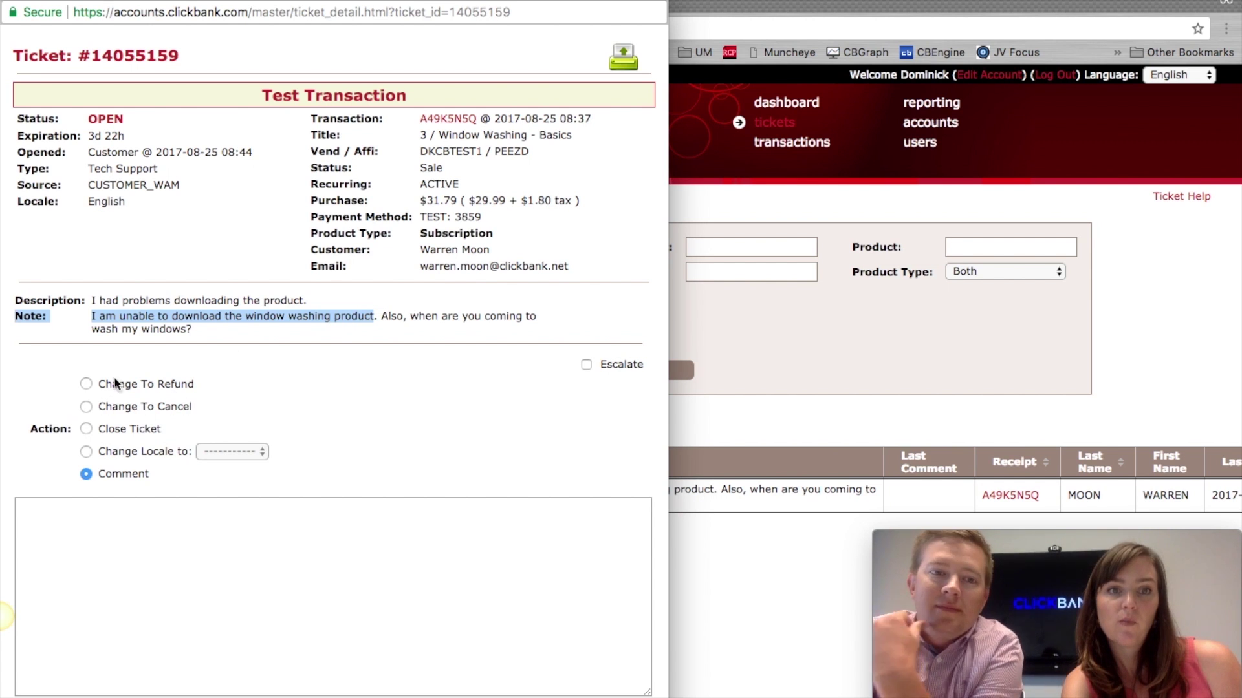
{"action": "left_click", "coordinate": [109, 608]}
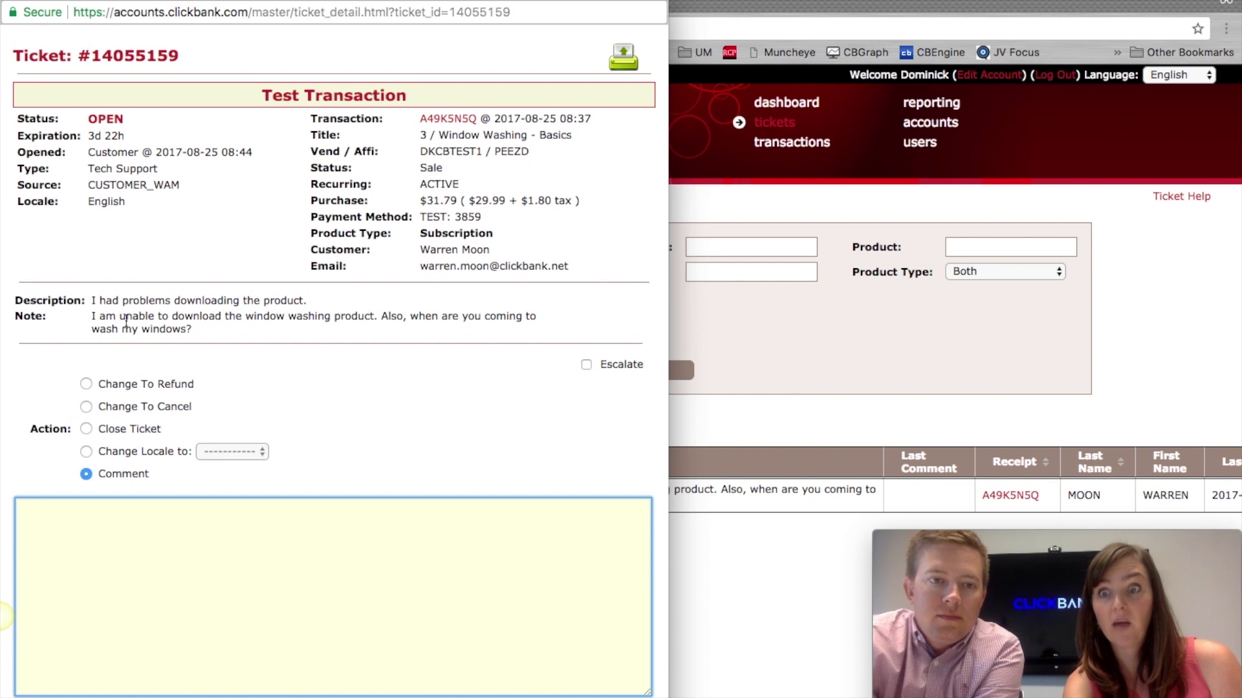
{"action": "left_click", "coordinate": [87, 383]}
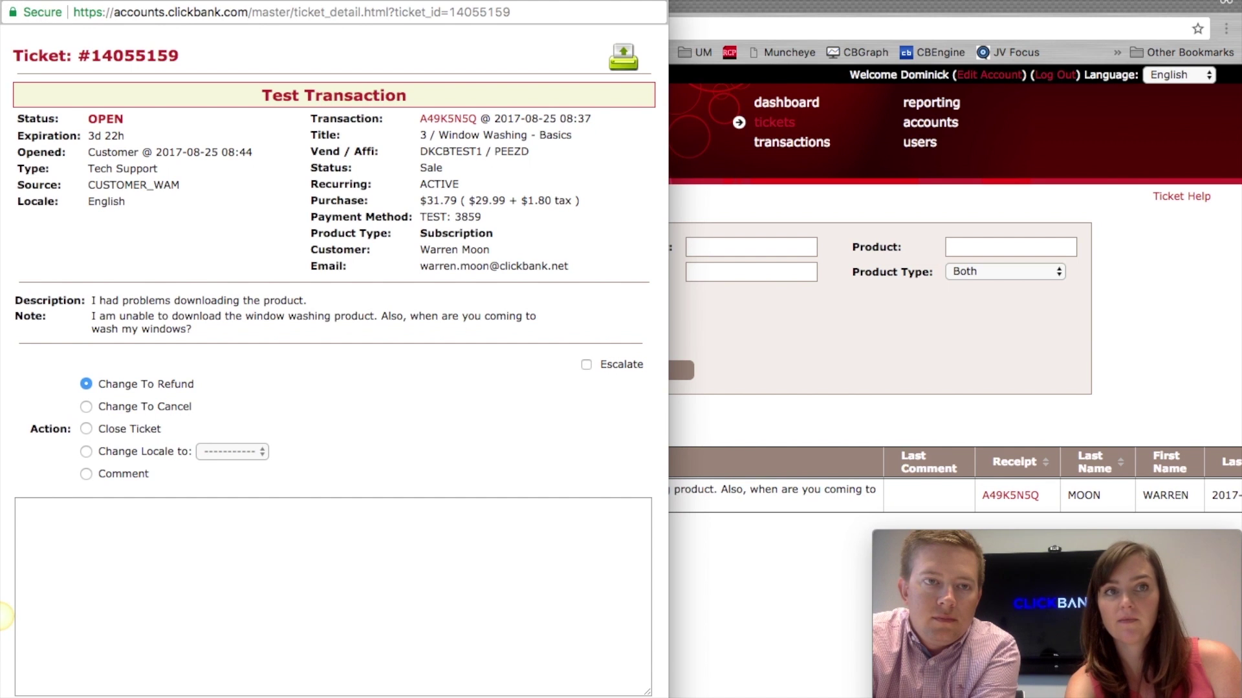
{"action": "left_click", "coordinate": [12, 2]}
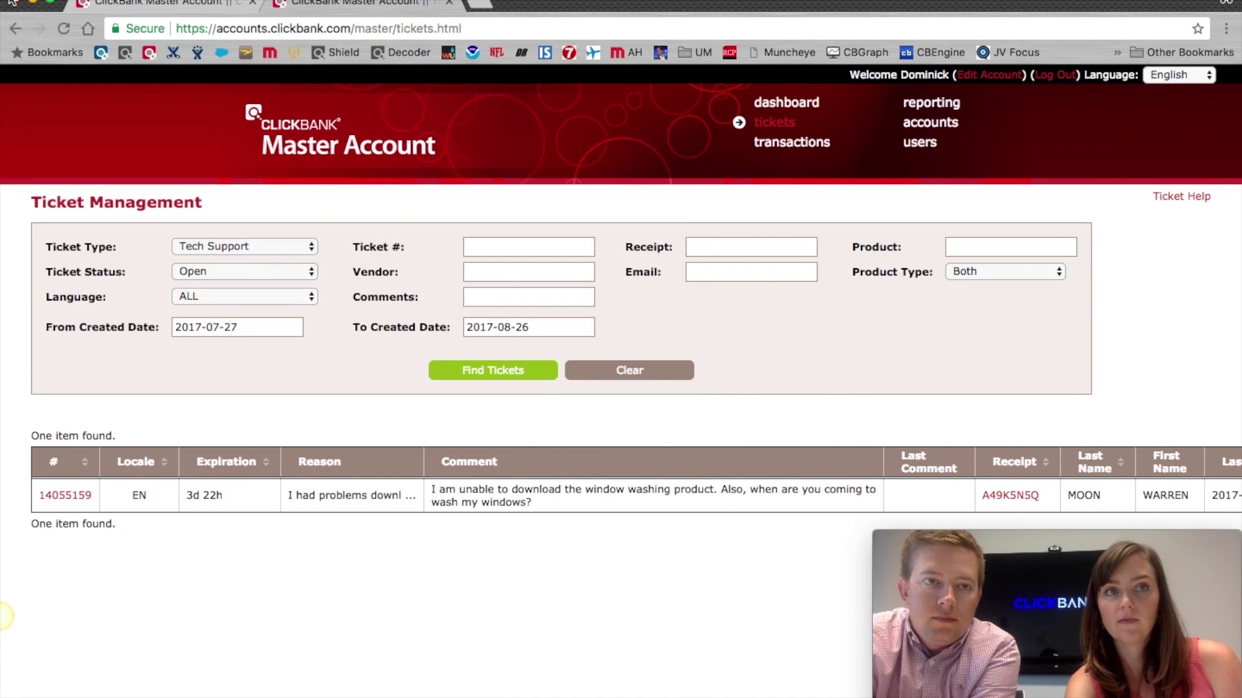
Step: Expand the Ticket Type filter to reveal Tech Support, Refund and Cancel options
{"action": "left_click", "coordinate": [265, 244]}
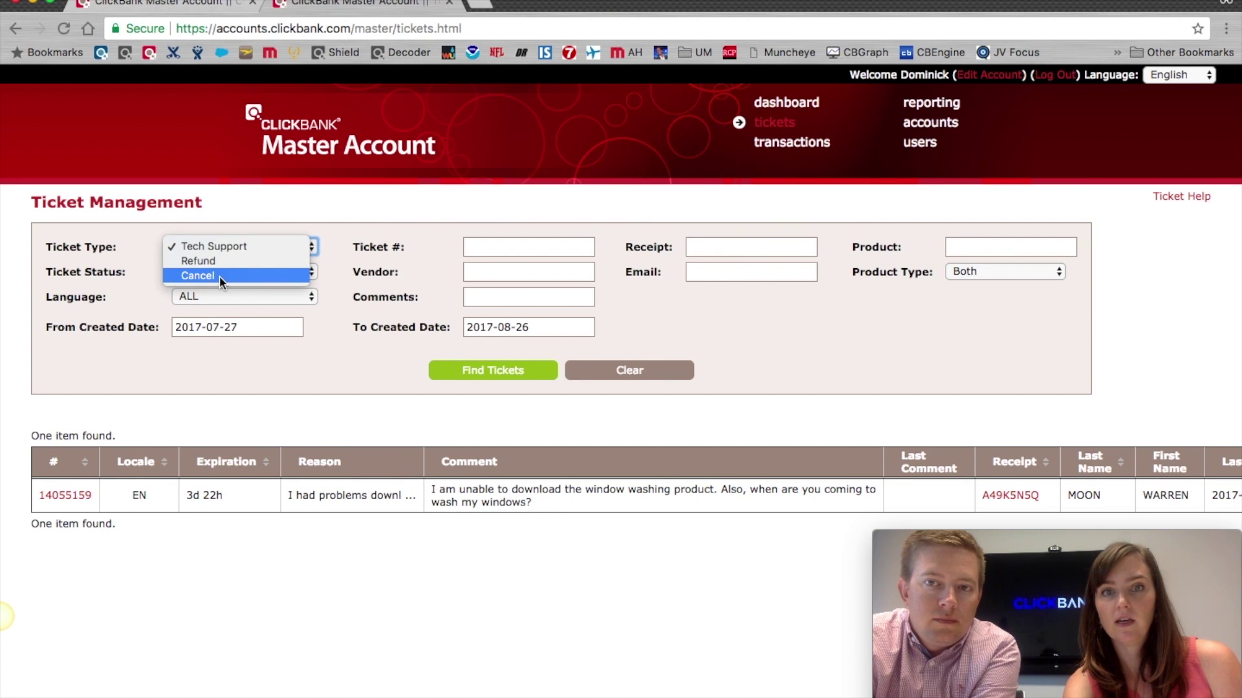
Step: Dismiss the Ticket Type list, keeping the filter on Tech Support
{"action": "left_click", "coordinate": [382, 216]}
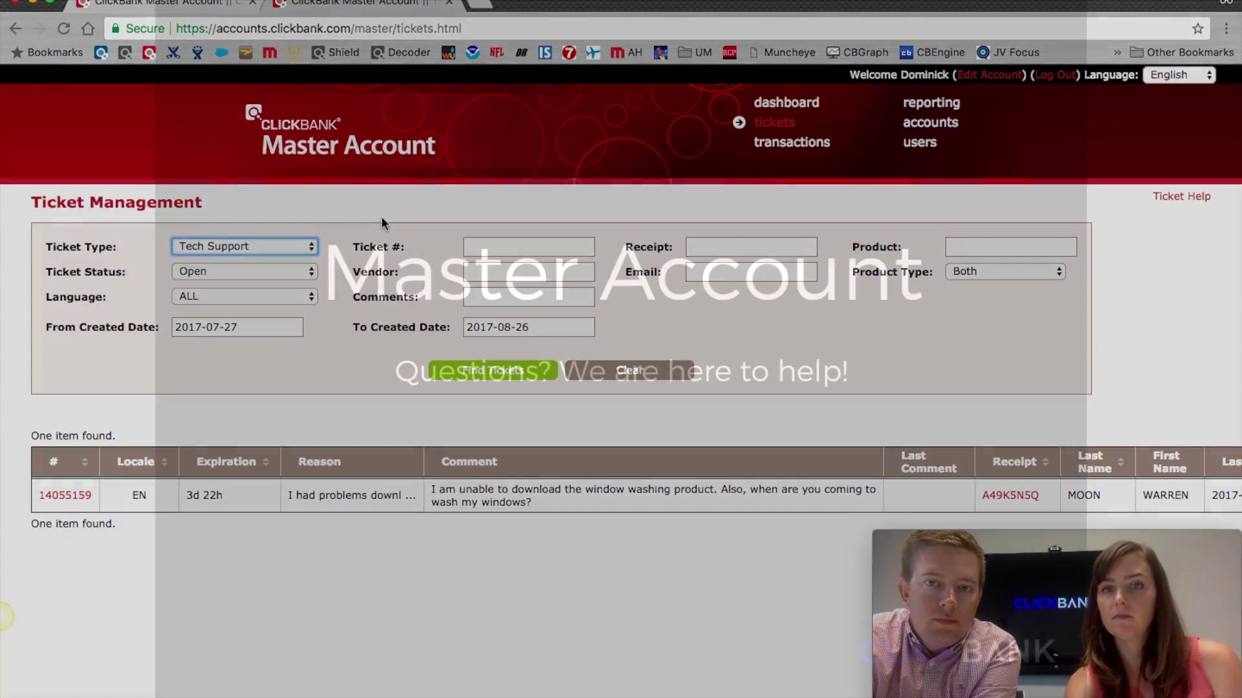